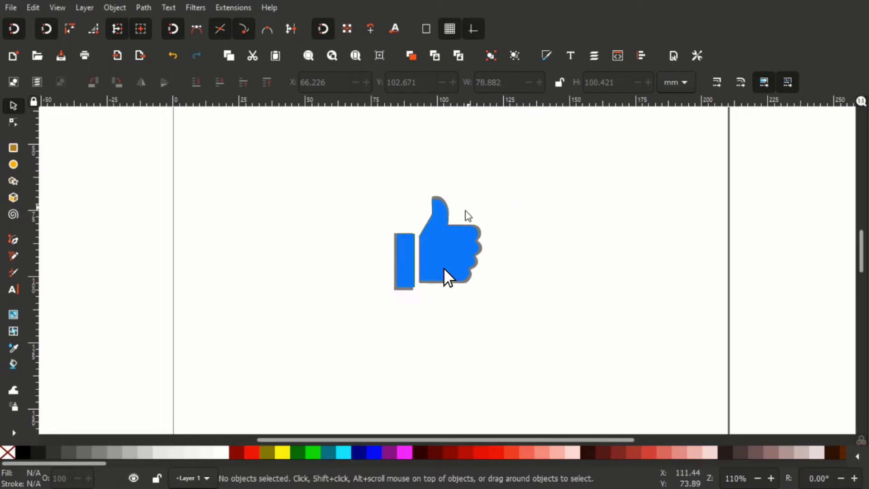
# Draw a peach circle and drag its arc handle round into a half-disc.
pyautogui.click(14, 148)
pyautogui.click(13, 165)
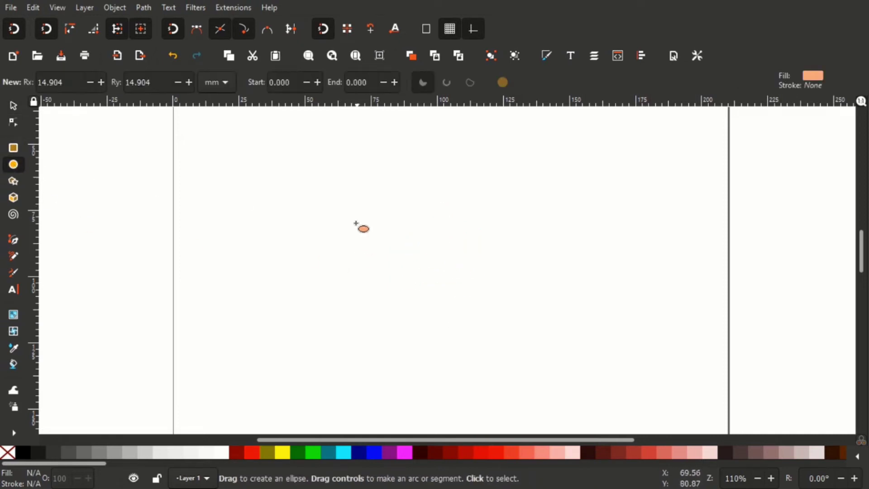
pyautogui.moveTo(358, 201); pyautogui.dragTo(449, 292)
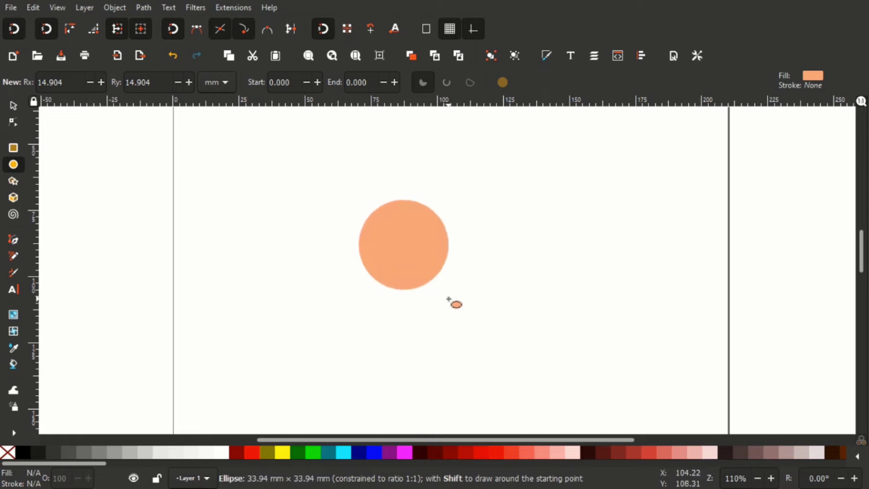
pyautogui.moveTo(448, 245); pyautogui.dragTo(463, 230)
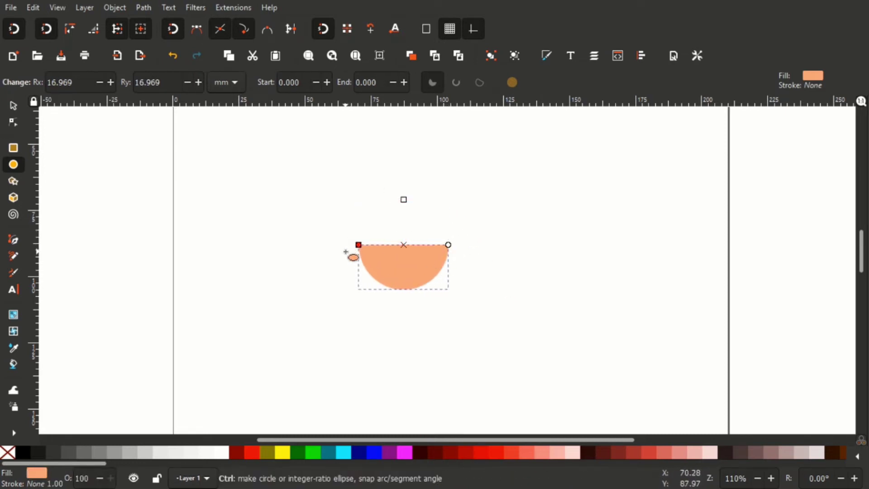
pyautogui.moveTo(462, 230); pyautogui.dragTo(346, 258)
# Flip the half-disc vertically into a dome, move it up, and give it a black outline.
pyautogui.click(14, 106)
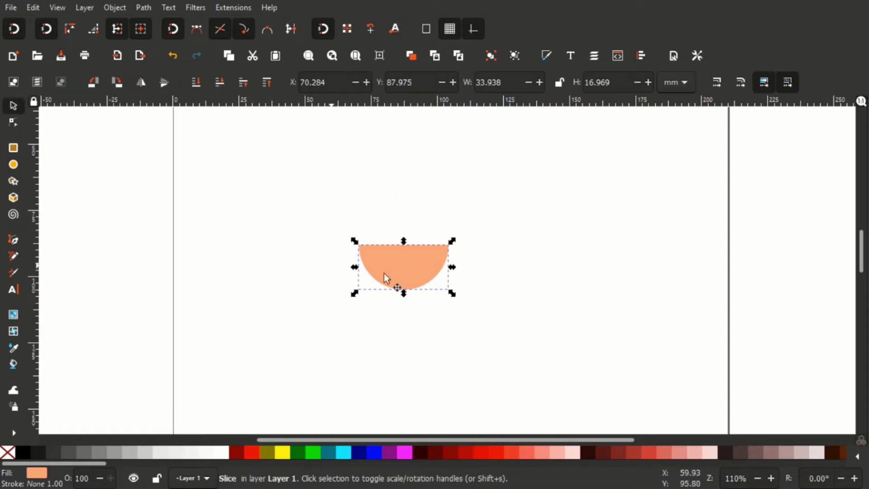
pyautogui.click(165, 86)
pyautogui.moveTo(403, 271); pyautogui.dragTo(413, 196)
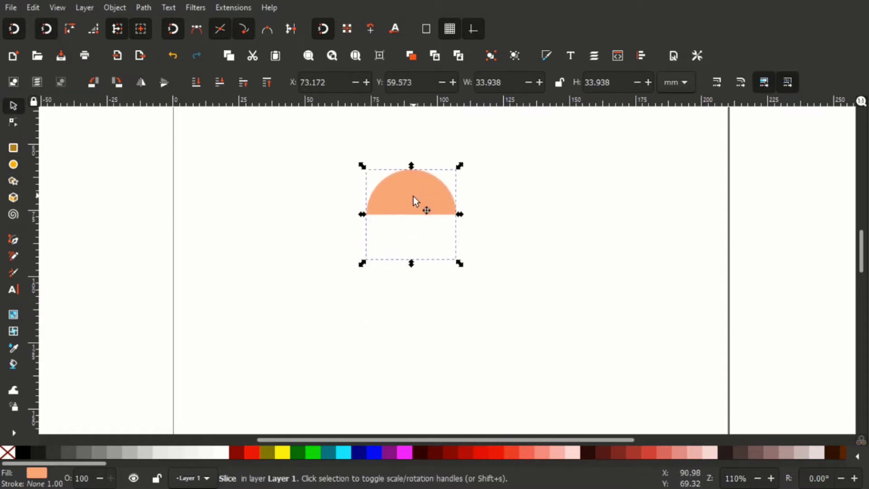
pyautogui.keyDown('shift'); pyautogui.click(22, 452); pyautogui.keyUp('shift')
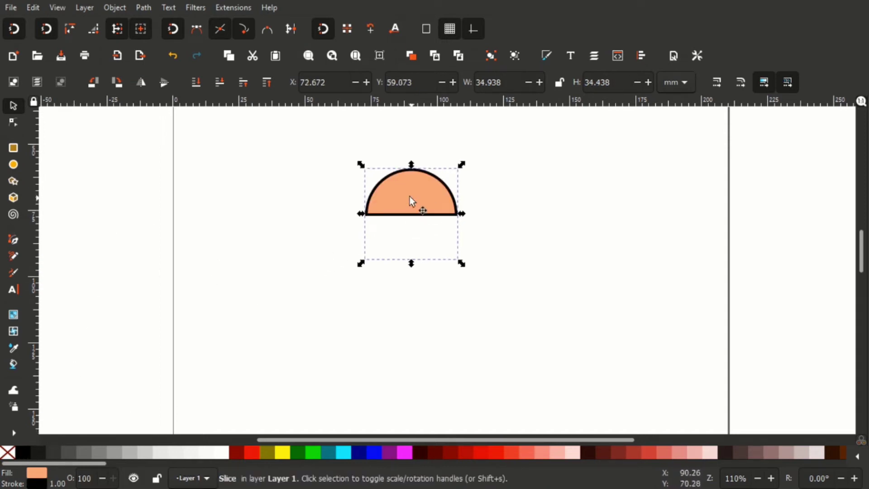
# Set the dome's black outline width to 16 px in Fill and Stroke.
pyautogui.click(41, 477)
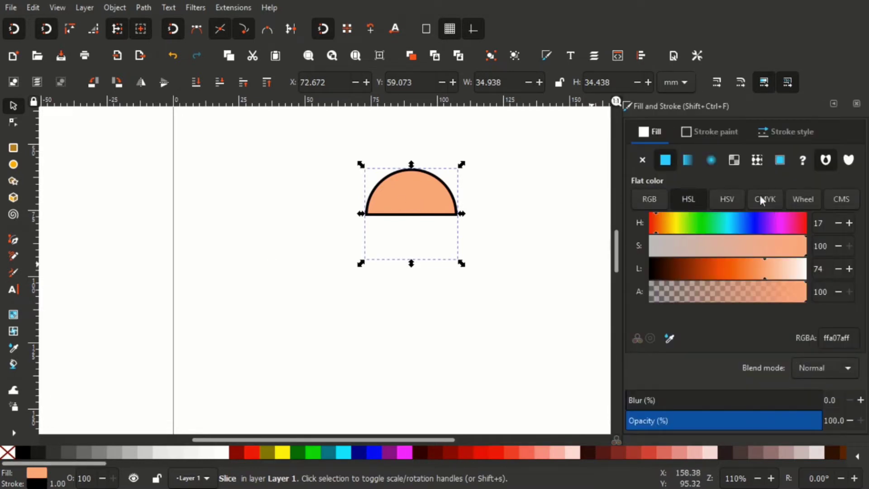
pyautogui.click(789, 134)
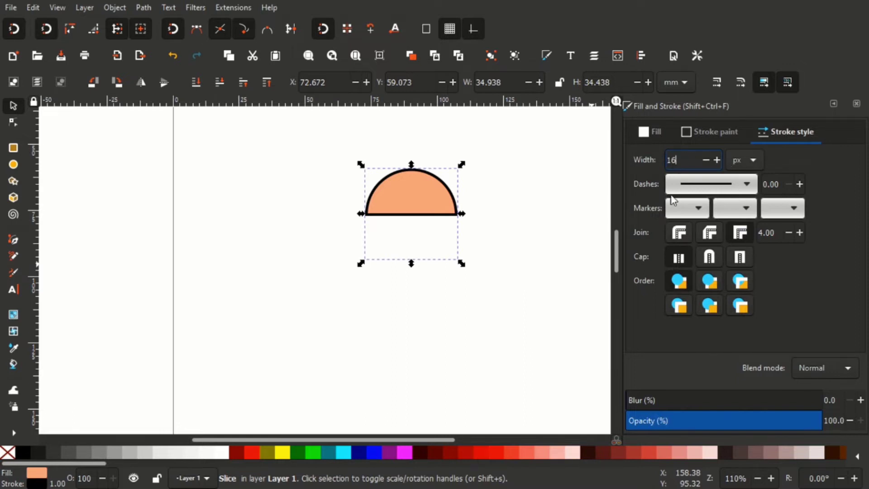
pyautogui.press('Return')
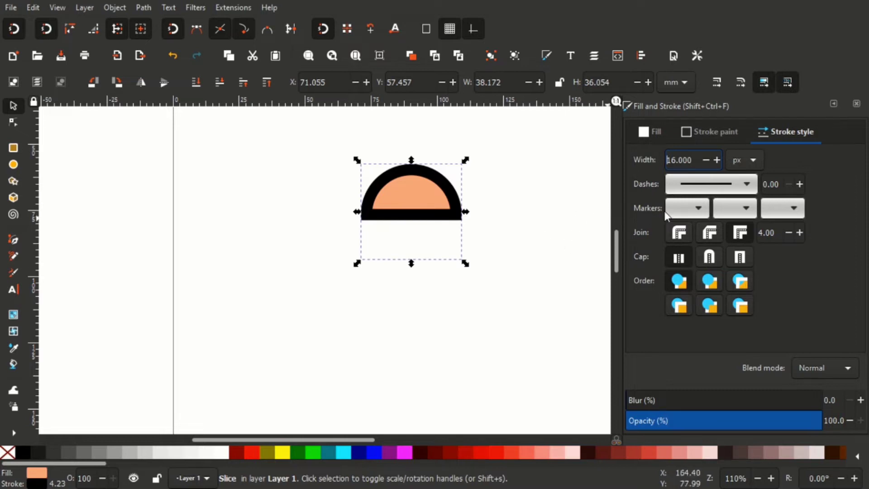
pyautogui.click(531, 227)
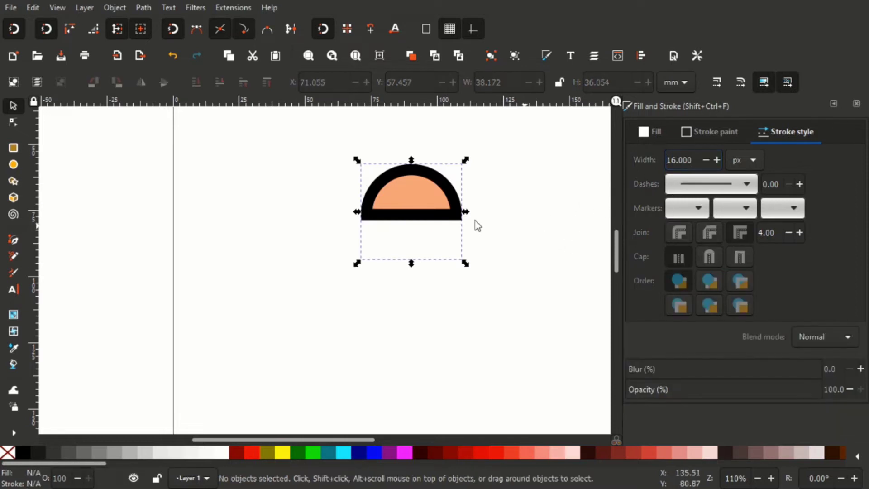
# Convert the dome to a path and delete its flat bottom segment, leaving an open arc.
pyautogui.click(425, 220)
pyautogui.press('n')
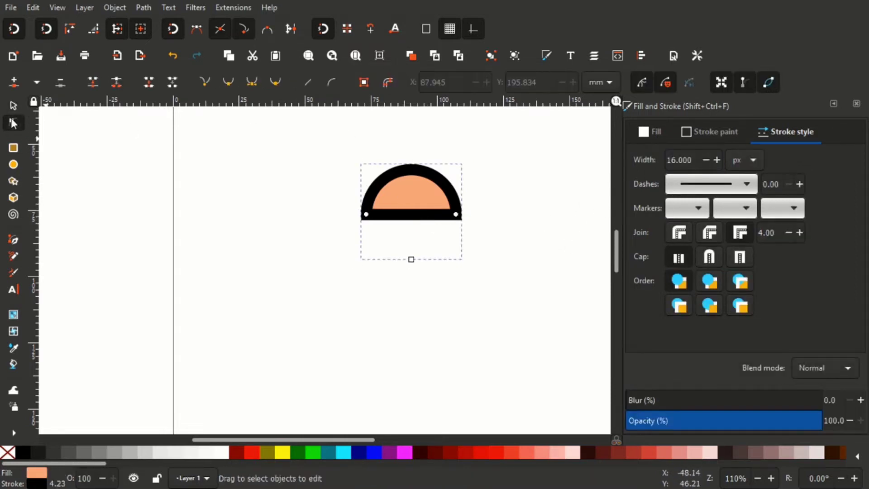
pyautogui.hotkey('ctrl', 'shift', 'c')
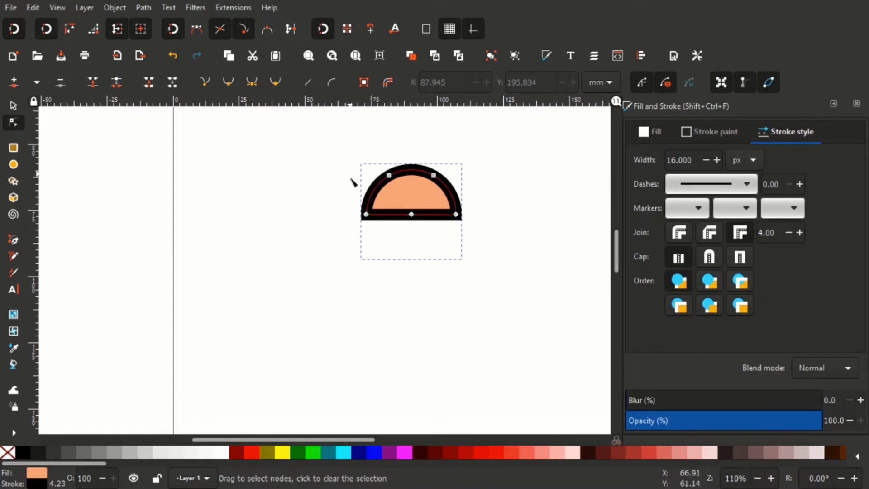
pyautogui.moveTo(468, 226); pyautogui.dragTo(355, 203)
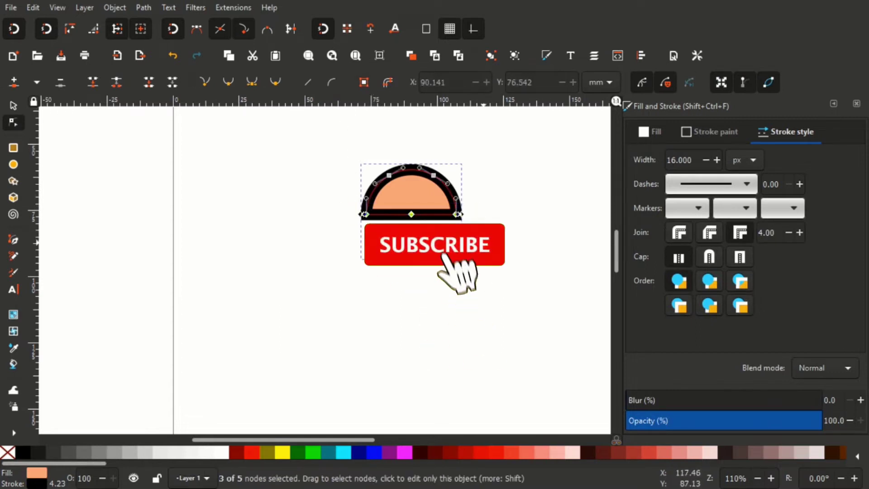
pyautogui.click(177, 80)
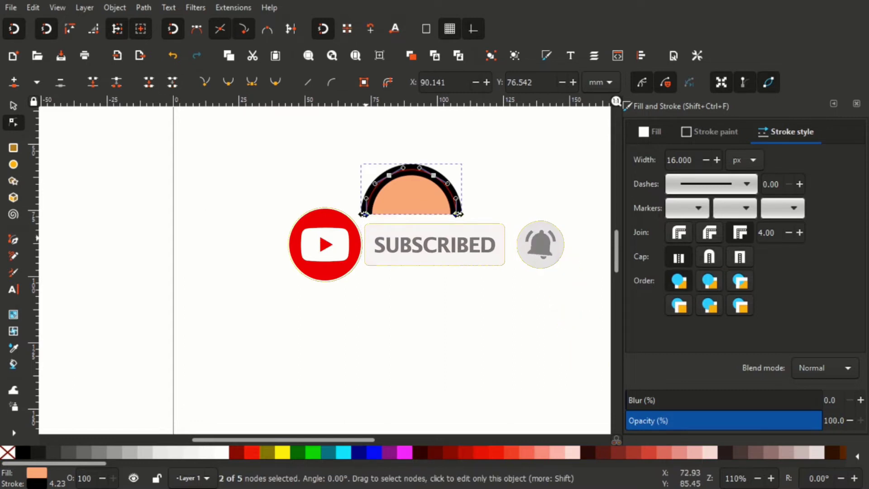
pyautogui.click(12, 240)
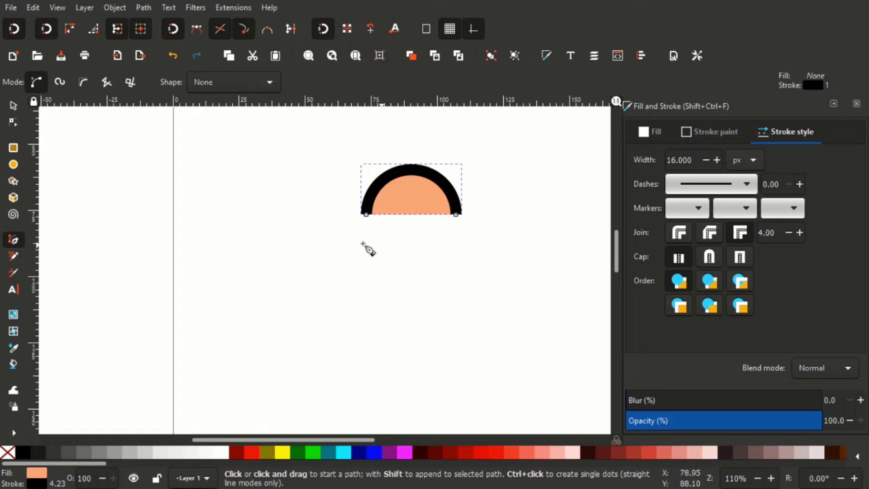
# Add a horizontal guide below the arc.
pyautogui.click(366, 214)
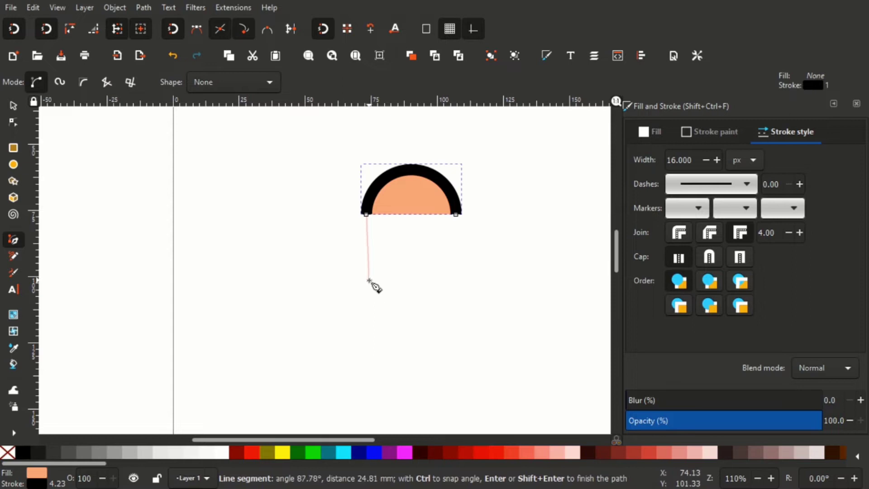
pyautogui.press('Escape')
pyautogui.moveTo(383, 105); pyautogui.dragTo(410, 274)
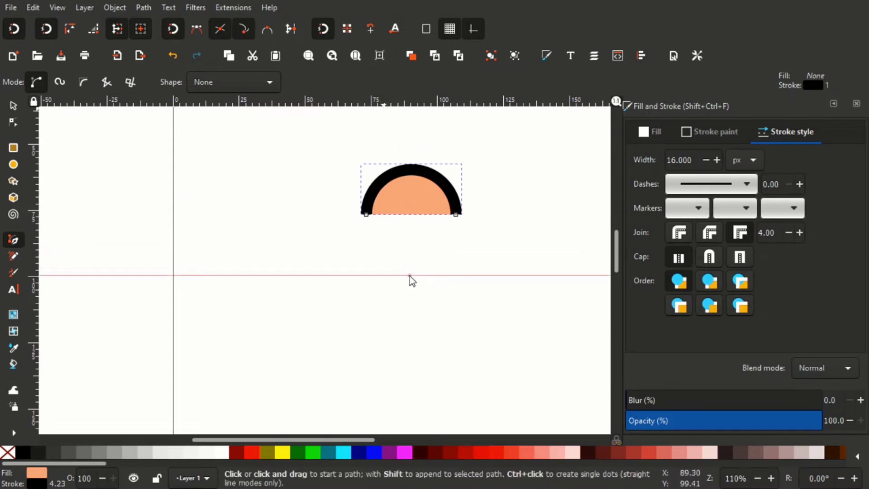
pyautogui.moveTo(410, 275); pyautogui.dragTo(406, 280)
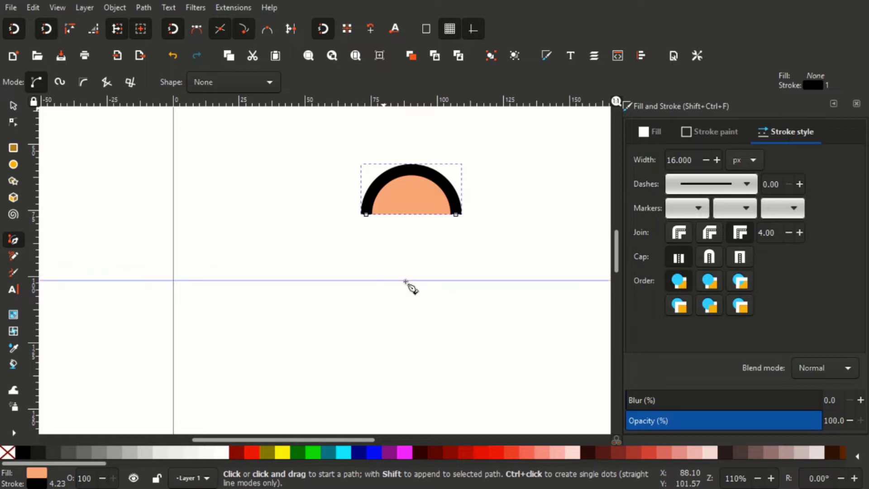
# Extend both arc ends straight down to the guide, forming a tall arch.
pyautogui.click(366, 214)
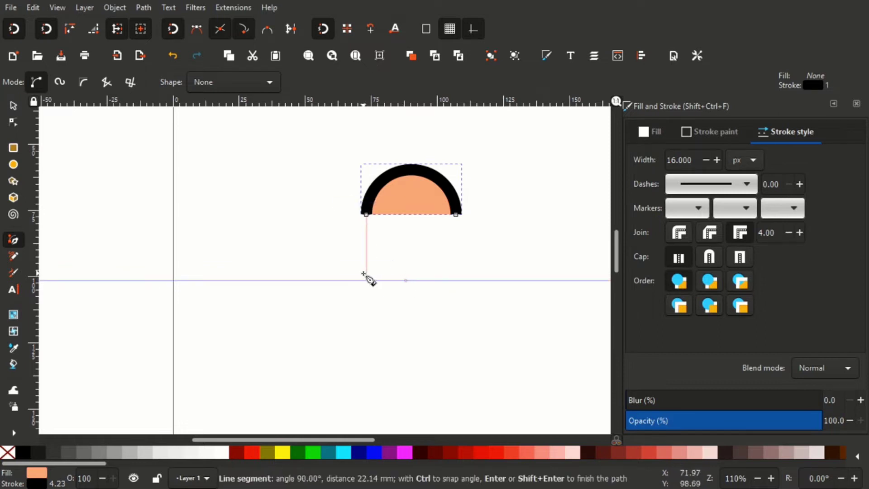
pyautogui.doubleClick(366, 280)
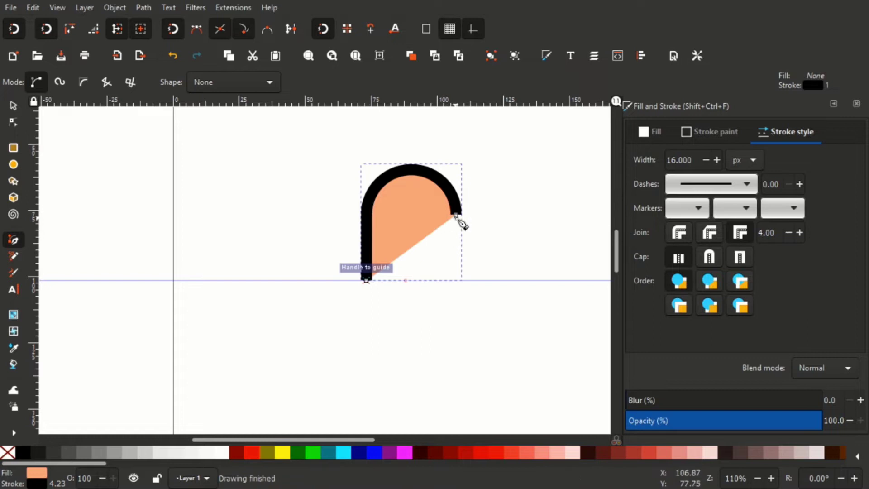
pyautogui.click(456, 214)
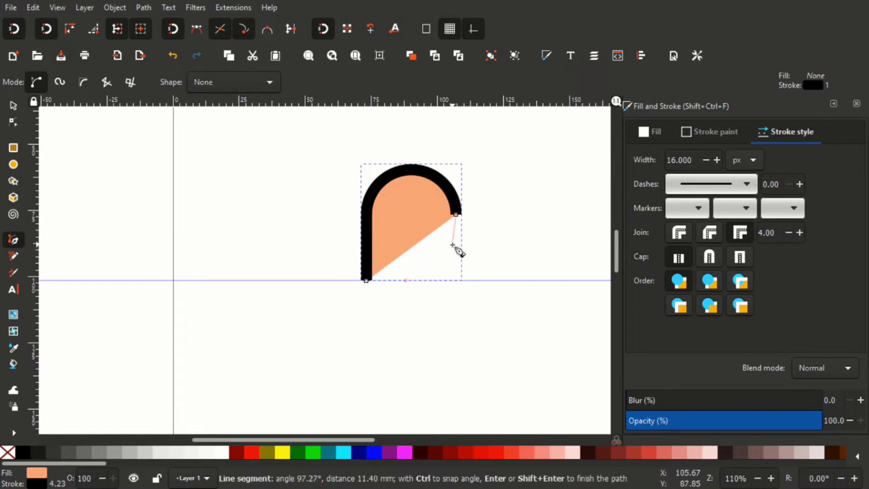
pyautogui.doubleClick(457, 281)
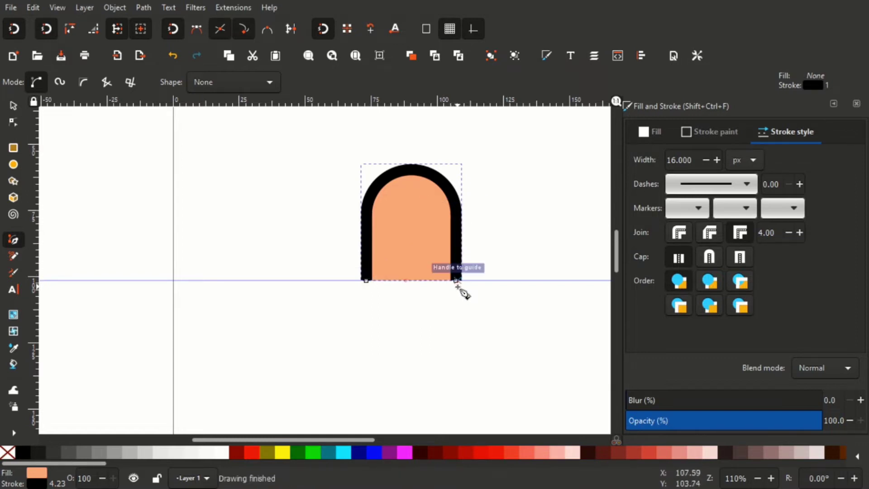
pyautogui.click(13, 105)
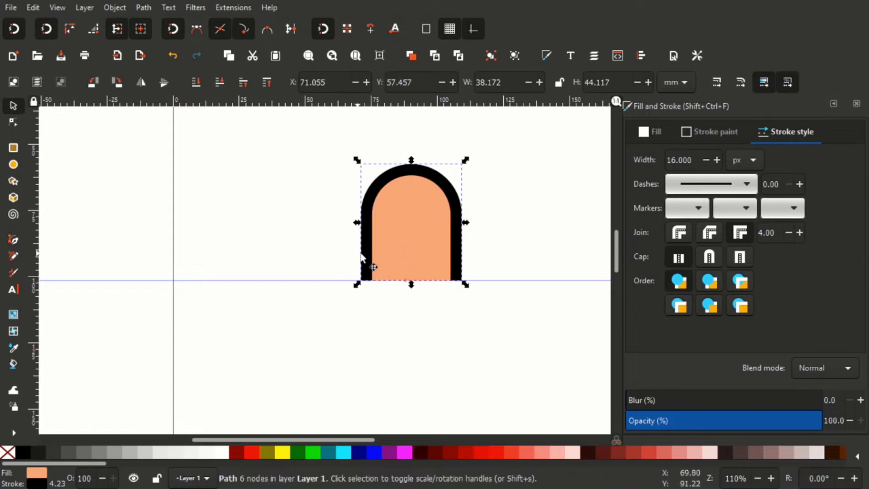
pyautogui.scroll(-2, 362, 255)
pyautogui.scroll(1, 370, 252)
# Remove the arch's fill and draw a 16 px base line along the guide.
pyautogui.click(8, 452)
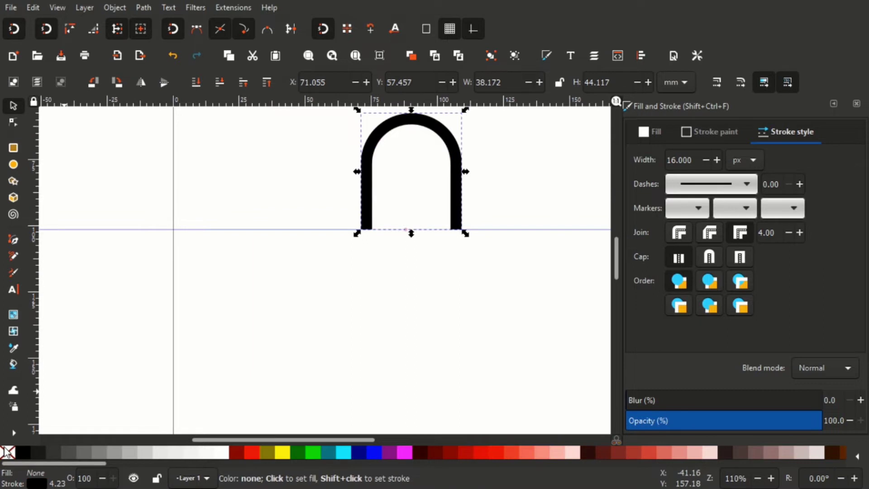
pyautogui.click(14, 242)
pyautogui.click(366, 229)
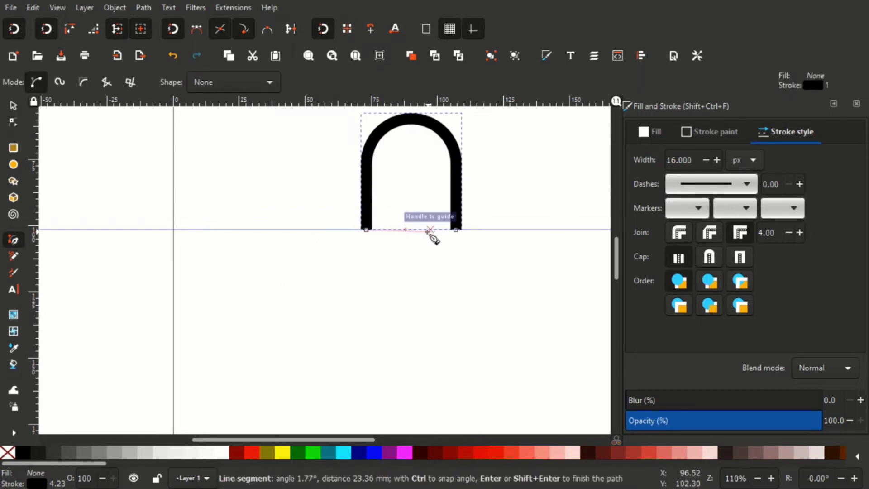
pyautogui.press('Escape')
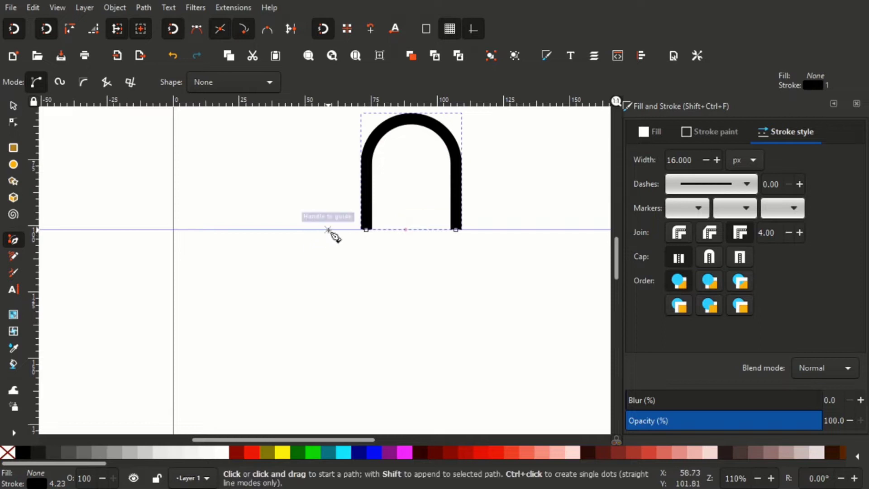
pyautogui.click(327, 229)
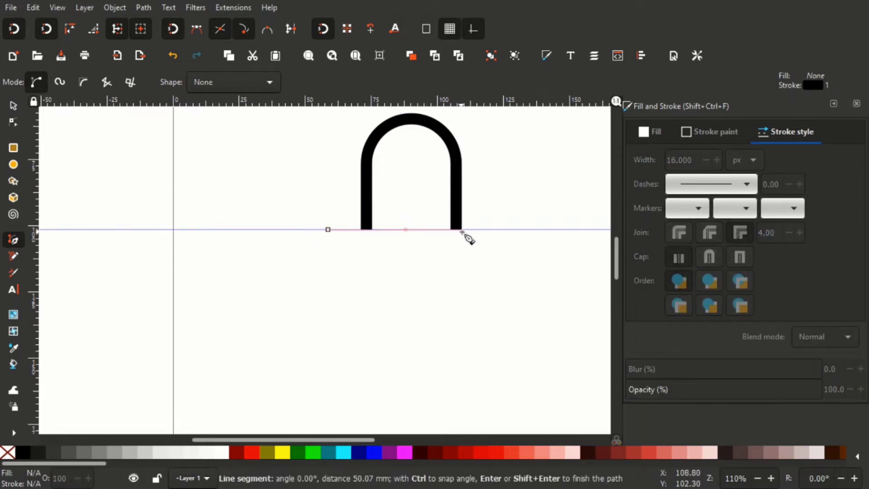
pyautogui.doubleClick(494, 230)
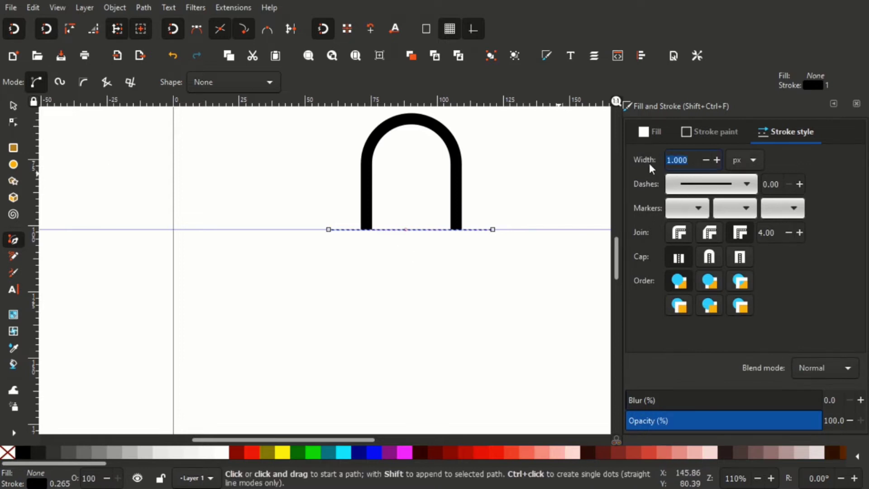
pyautogui.click(666, 164)
pyautogui.write('16')
pyautogui.press('Return')
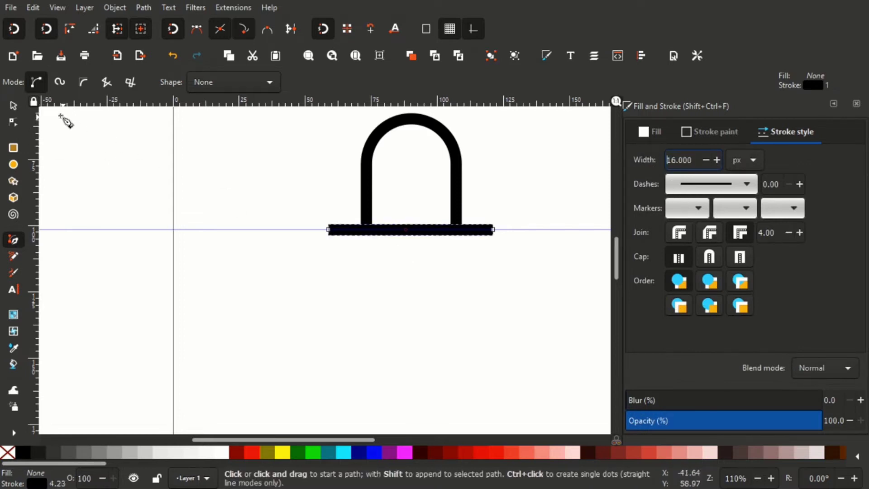
# Position the base line under the arch, shorten it to about 50 mm, and round its caps.
pyautogui.click(12, 107)
pyautogui.moveTo(426, 235); pyautogui.dragTo(432, 235)
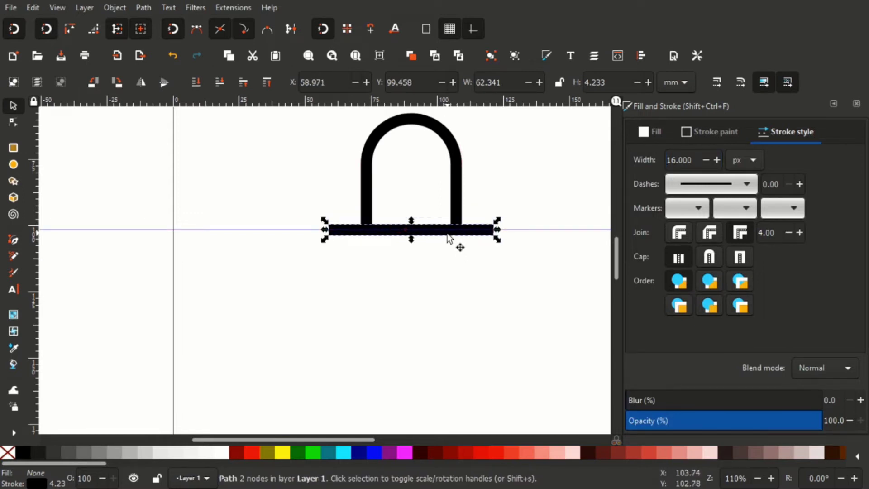
pyautogui.moveTo(325, 229); pyautogui.dragTo(346, 231)
pyautogui.click(708, 257)
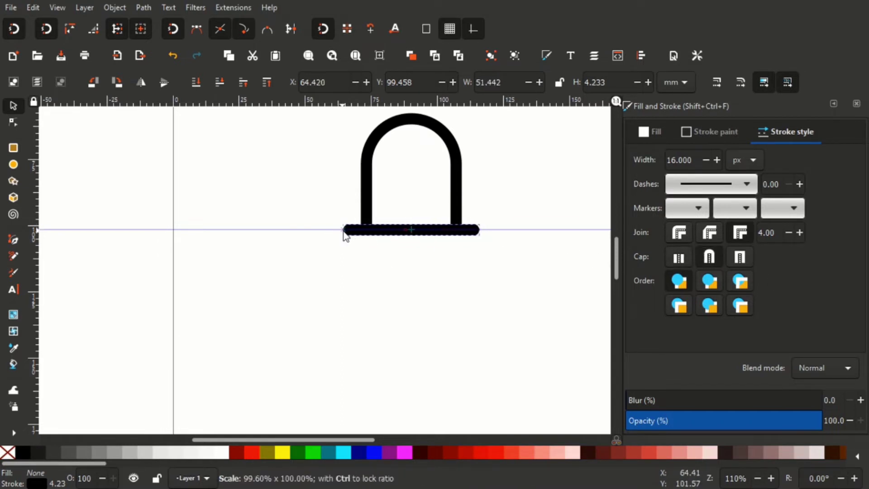
pyautogui.moveTo(341, 234); pyautogui.dragTo(346, 234)
pyautogui.click(487, 283)
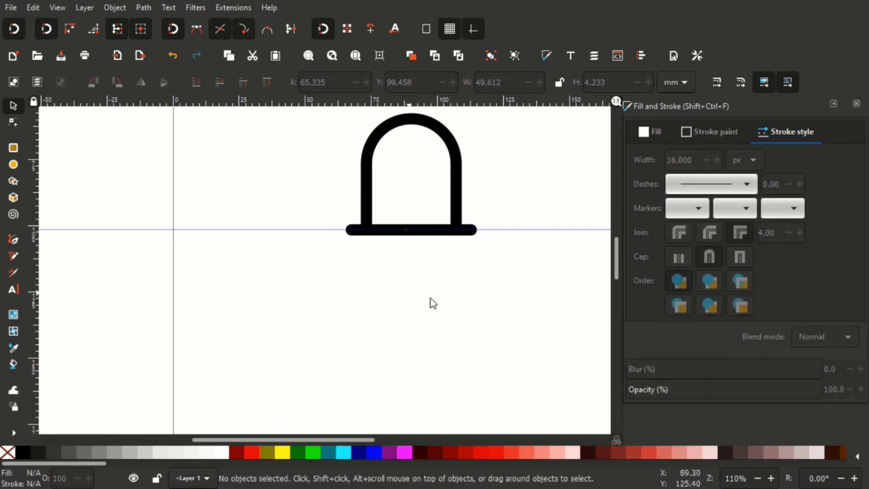
# Delete the old guide and draw a 16 px vertical left stem below the base line.
pyautogui.press('Delete')
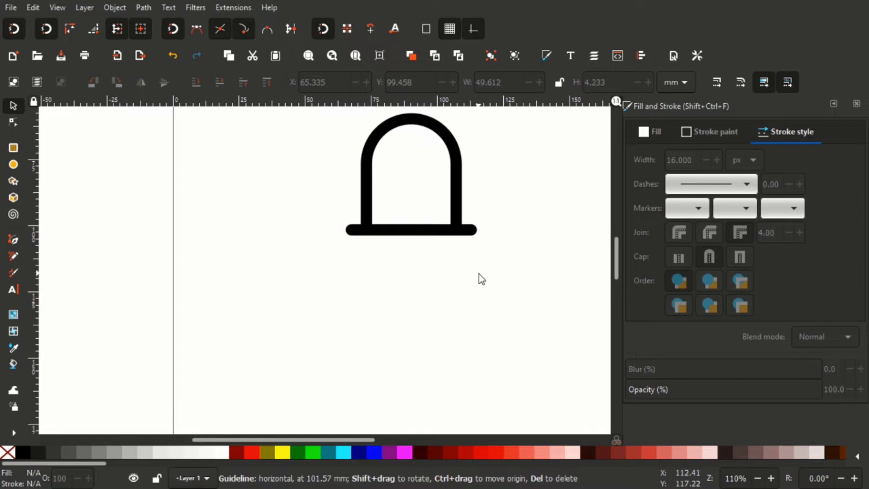
pyautogui.moveTo(480, 274); pyautogui.dragTo(373, 280)
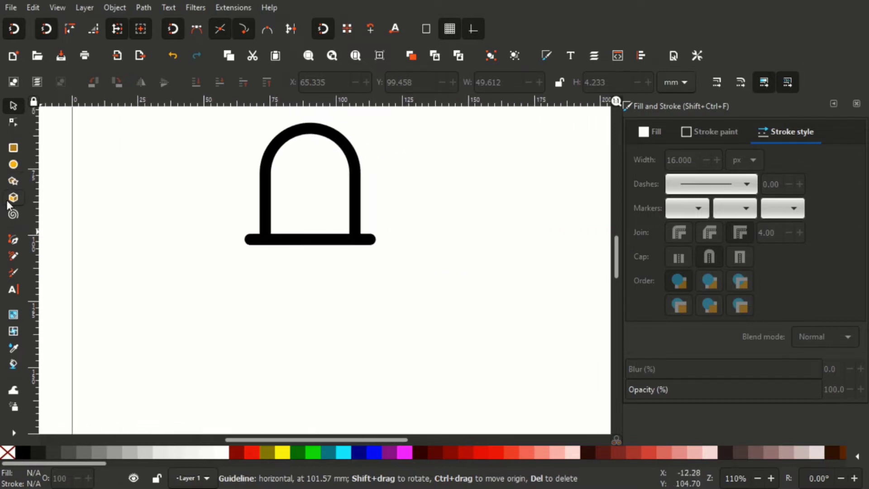
pyautogui.click(12, 240)
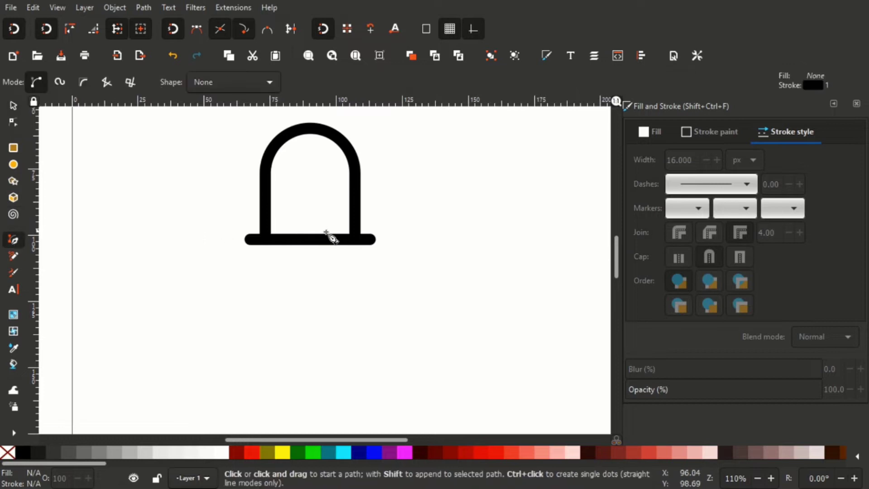
pyautogui.click(274, 245)
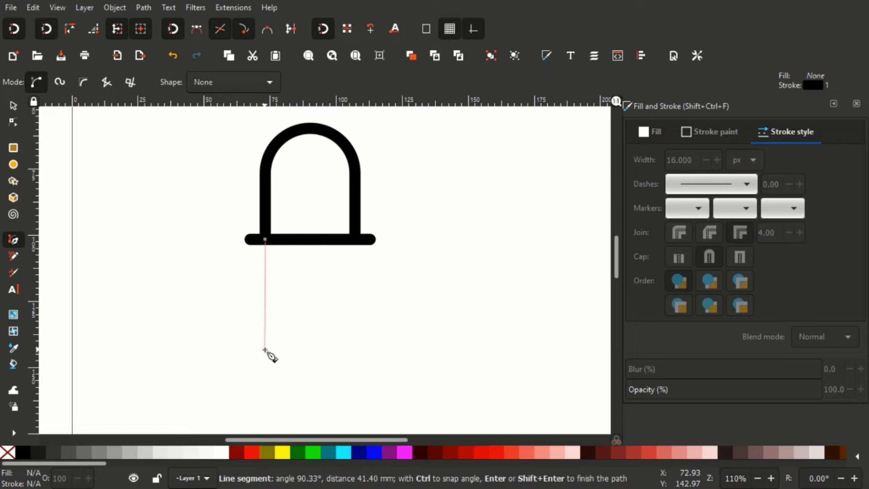
pyautogui.doubleClick(264, 390)
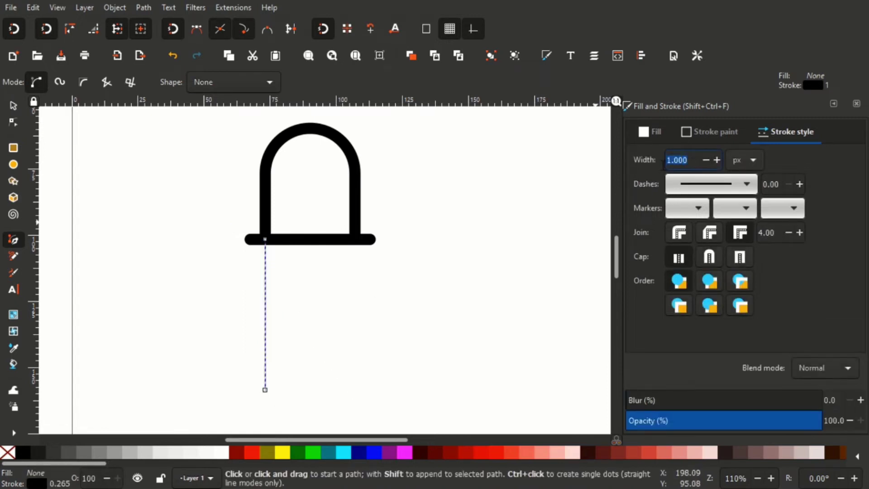
pyautogui.click(693, 160)
pyautogui.write('16')
pyautogui.press('Return')
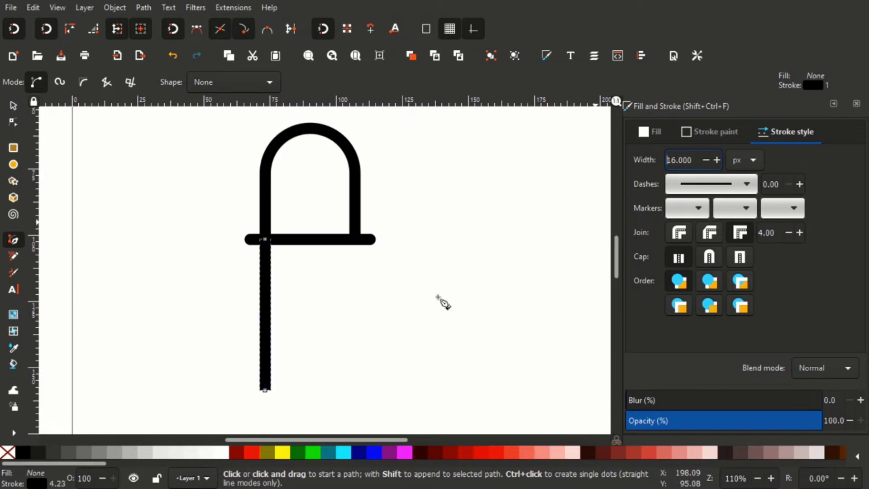
# Draw a matching 16 px vertical right stem.
pyautogui.scroll(-2, 365, 284)
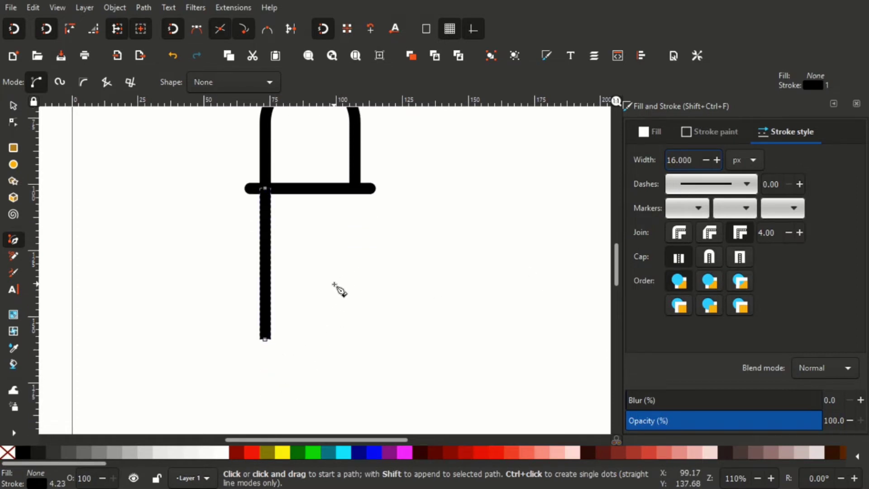
pyautogui.scroll(1, 336, 287)
pyautogui.click(354, 214)
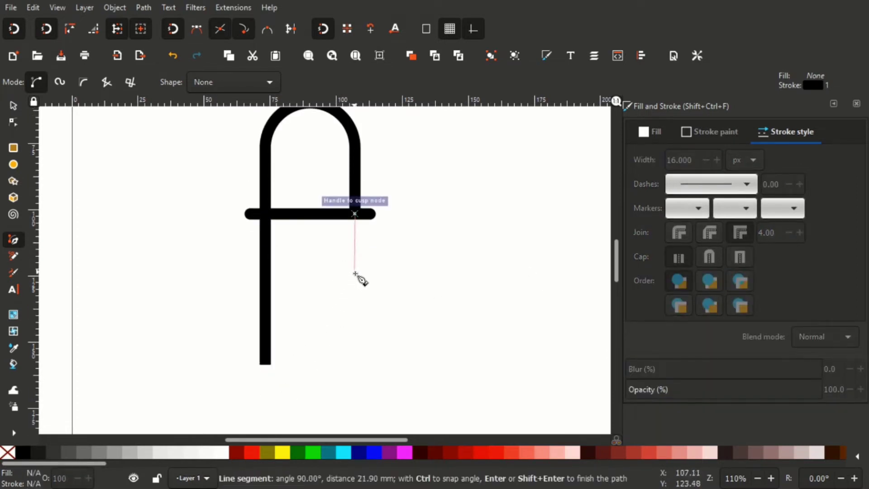
pyautogui.doubleClick(355, 363)
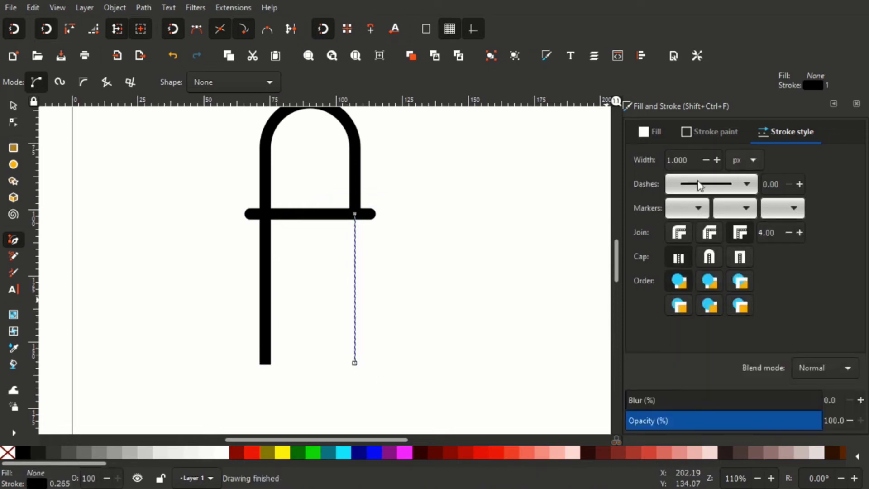
pyautogui.write('16')
pyautogui.press('Return')
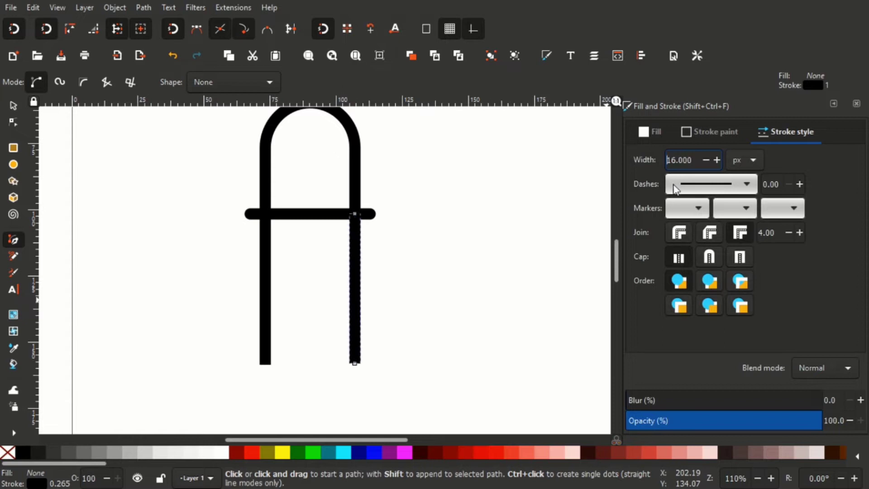
# Add a horizontal guide at the left stem's bottom and snap the right stem's end to it.
pyautogui.moveTo(305, 103); pyautogui.dragTo(267, 364)
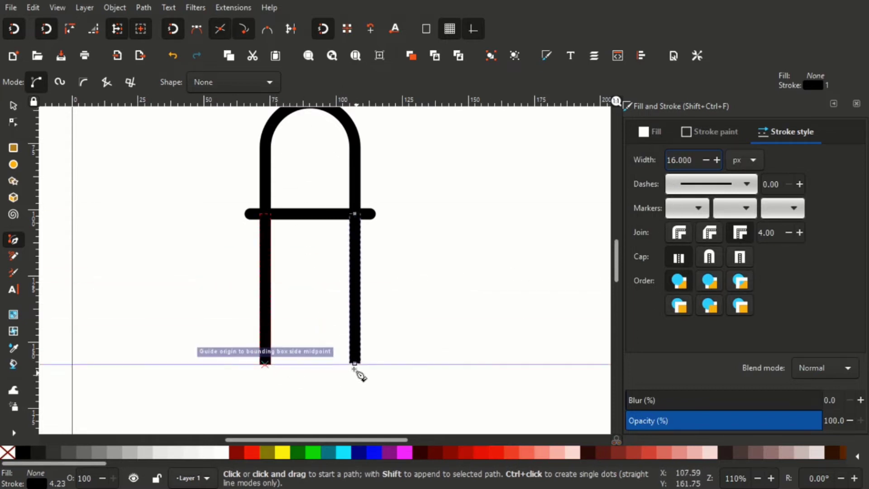
pyautogui.click(13, 123)
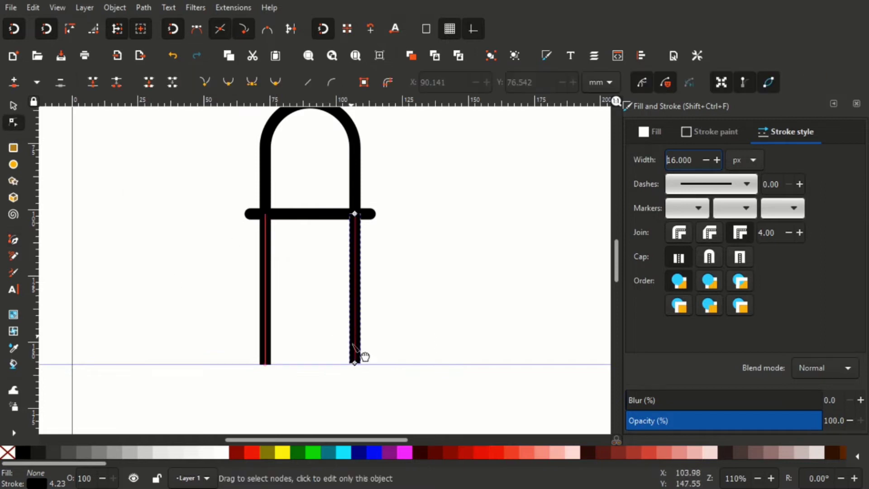
pyautogui.moveTo(355, 363)
pyautogui.mouseDown()
pyautogui.moveTo(361, 359)
pyautogui.moveTo(355, 367)
pyautogui.mouseUp()
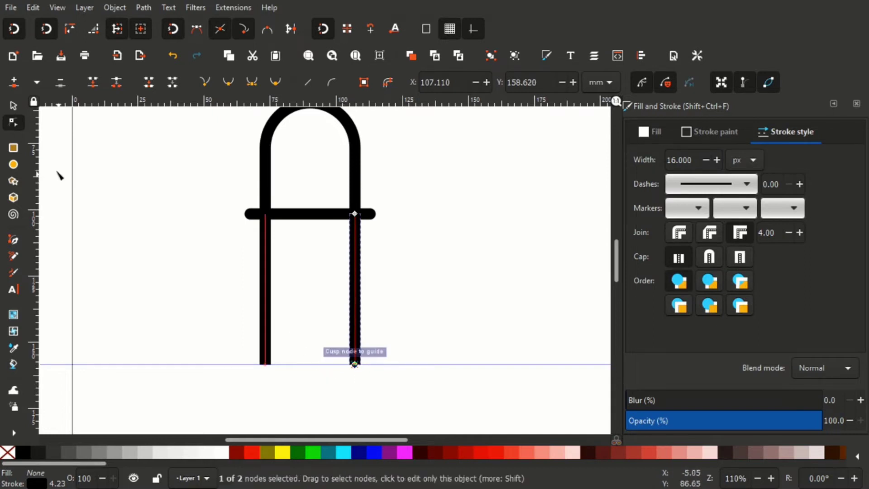
pyautogui.press('s')
pyautogui.click(303, 313)
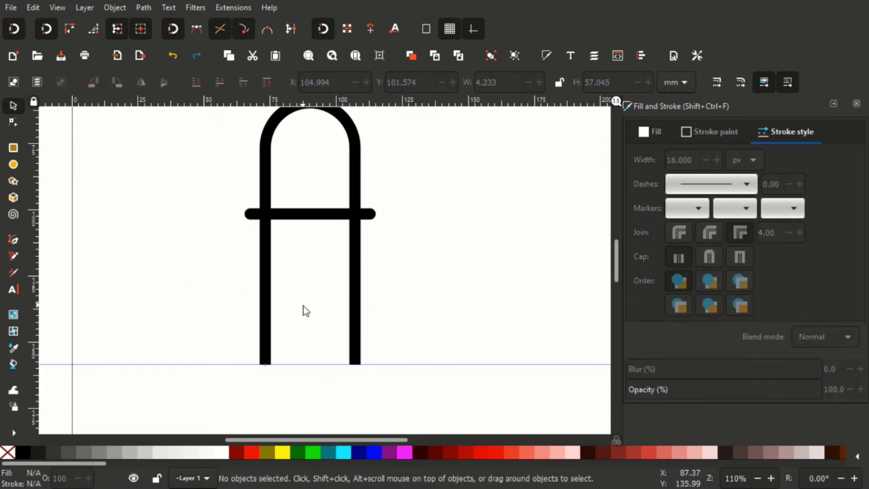
# With snapping off, scale both stems inward until they span 31.324 mm.
pyautogui.scroll(-1, 343, 282)
pyautogui.click(271, 283)
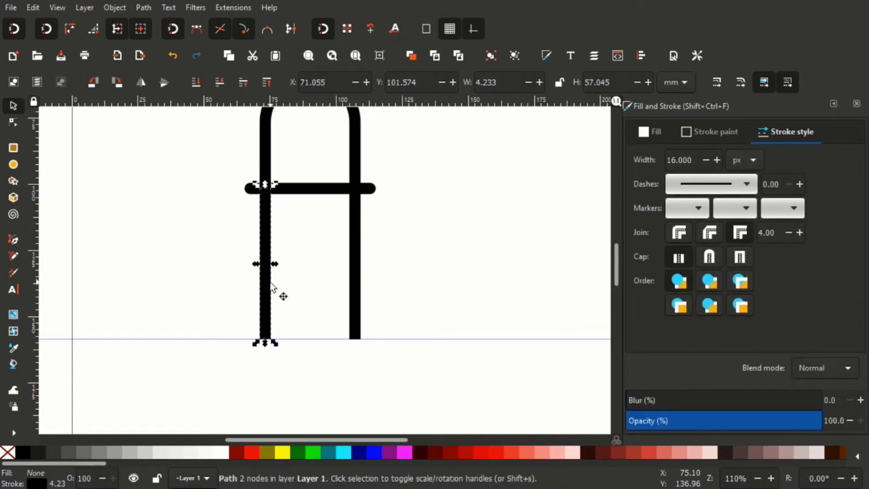
pyautogui.keyDown('shift'); pyautogui.click(356, 283); pyautogui.keyUp('shift')
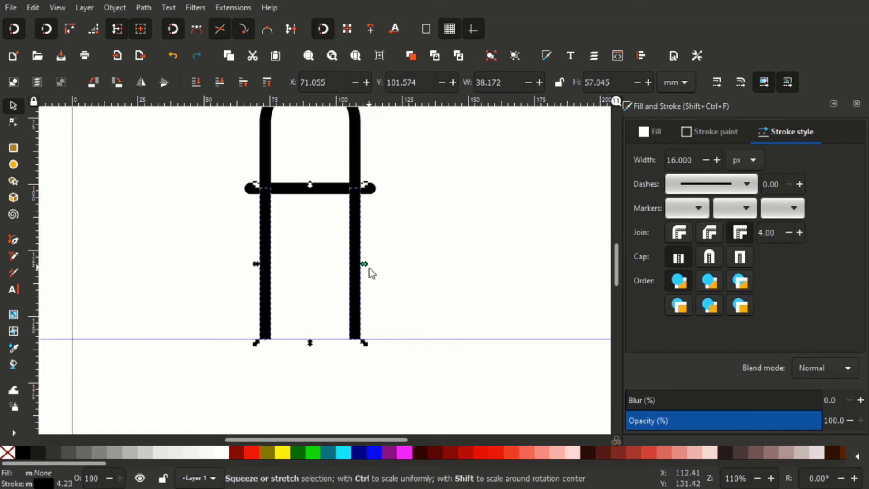
pyautogui.moveTo(366, 265); pyautogui.dragTo(354, 263)
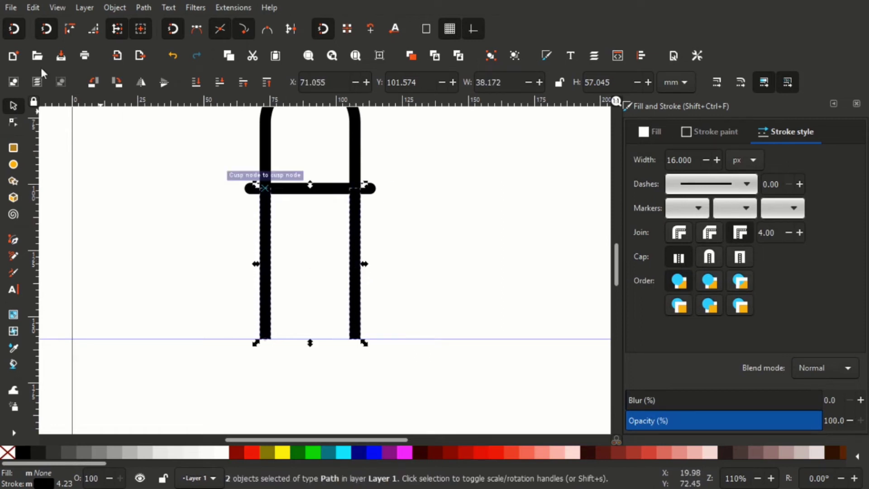
pyautogui.click(10, 28)
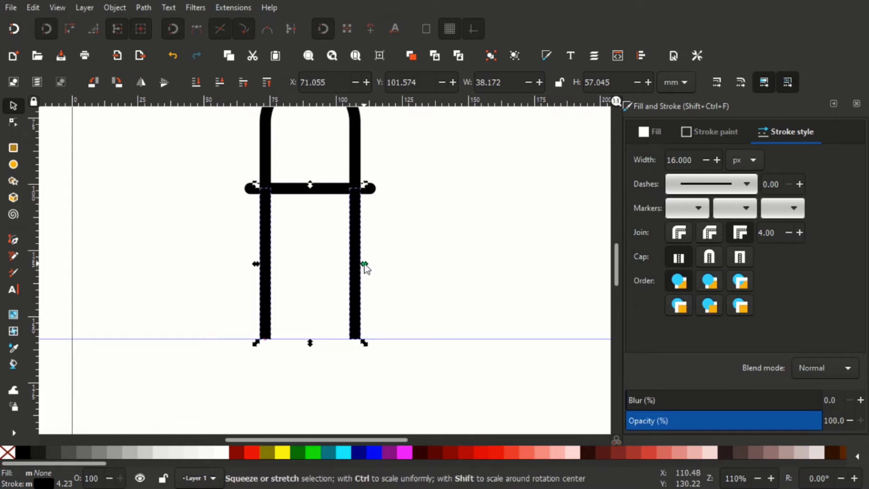
pyautogui.moveTo(365, 265); pyautogui.dragTo(354, 263)
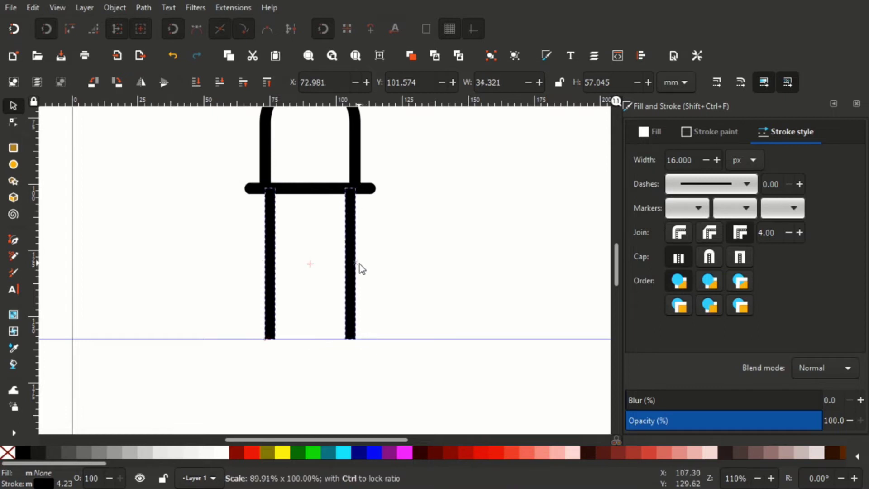
pyautogui.click(379, 284)
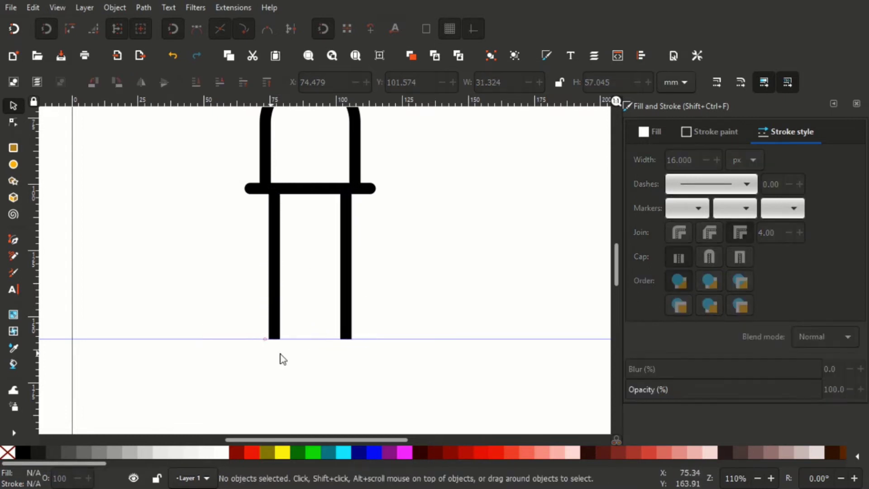
pyautogui.scroll(-3, 381, 261)
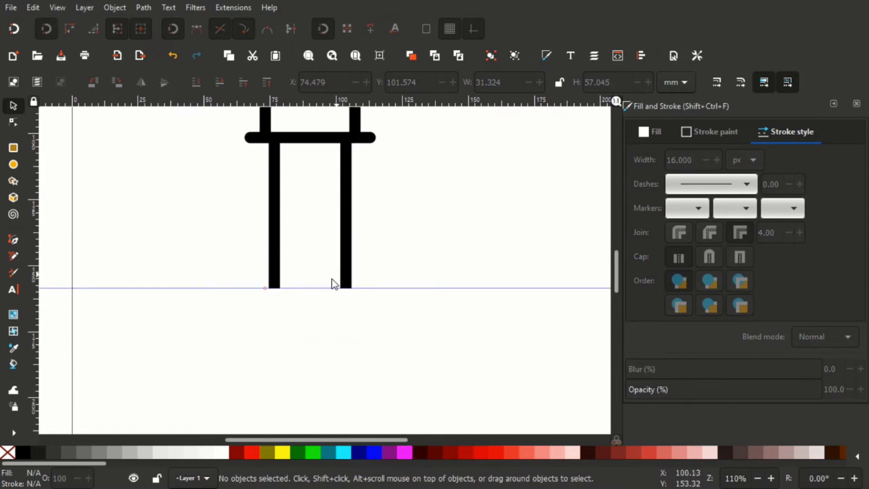
# Place a vertical guide through the crossbar's centre and a horizontal guide below the stems.
pyautogui.click(274, 282)
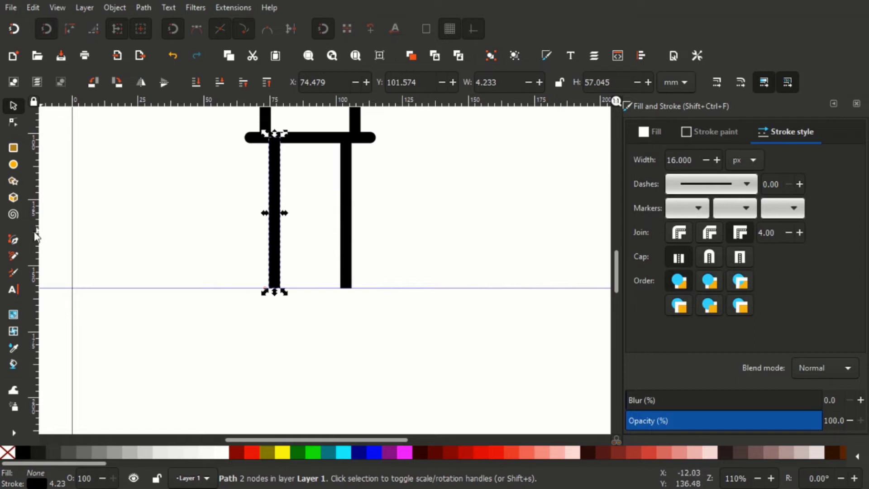
pyautogui.moveTo(37, 254); pyautogui.dragTo(310, 141)
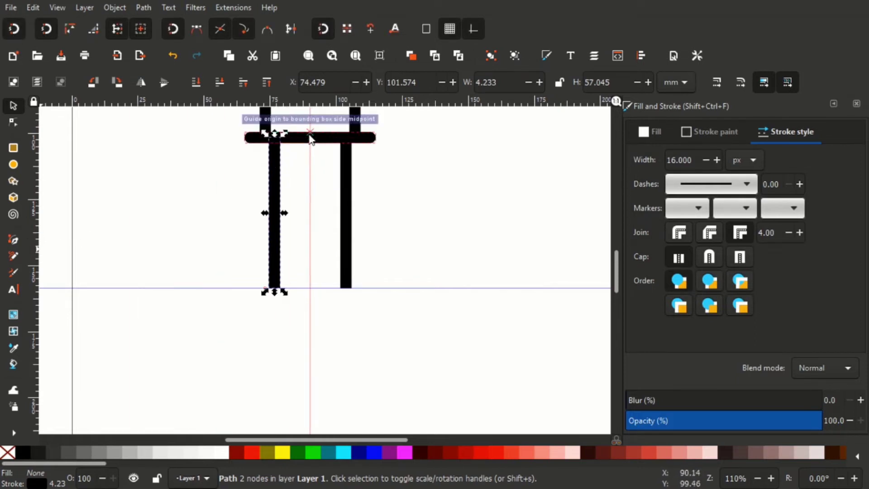
pyautogui.moveTo(310, 141); pyautogui.dragTo(310, 141)
pyautogui.moveTo(293, 105); pyautogui.dragTo(310, 340)
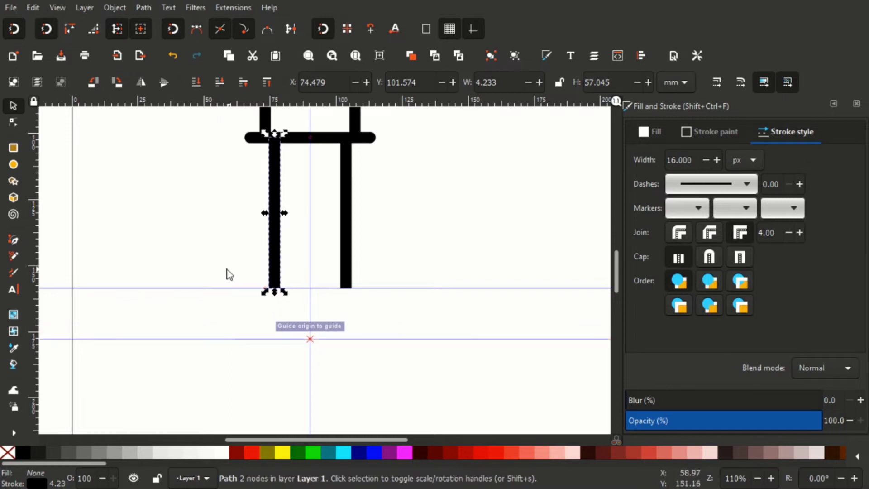
pyautogui.click(17, 240)
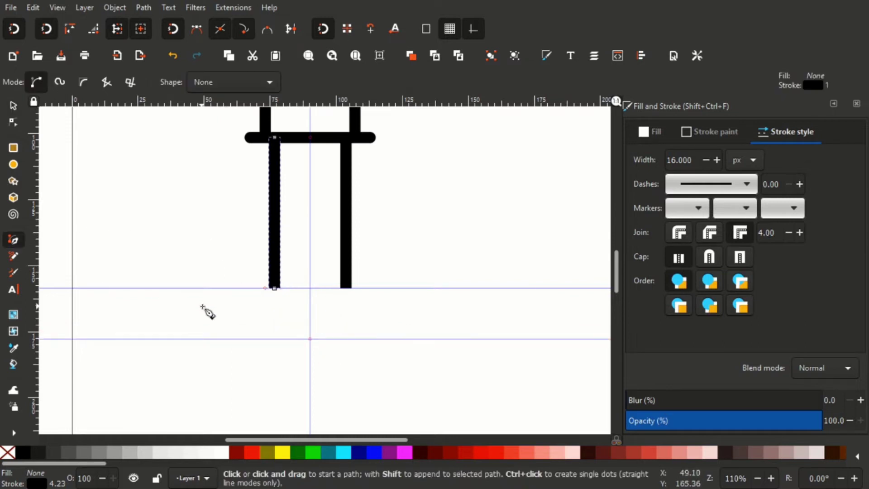
# Draw a diagonal from the left stem's bottom to the guide intersection.
pyautogui.click(275, 288)
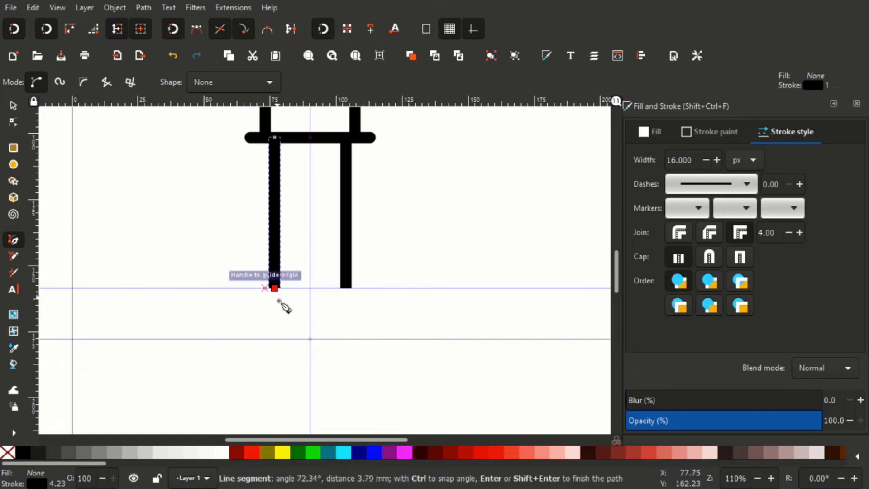
pyautogui.doubleClick(311, 339)
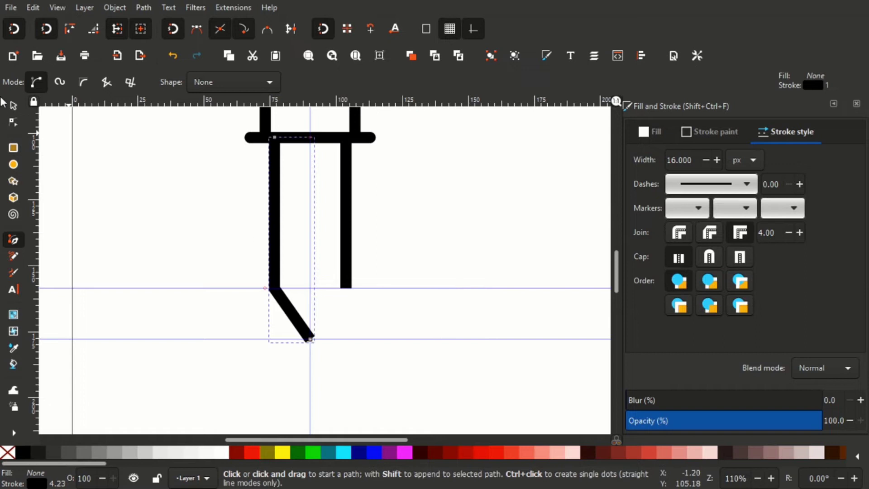
pyautogui.click(347, 234)
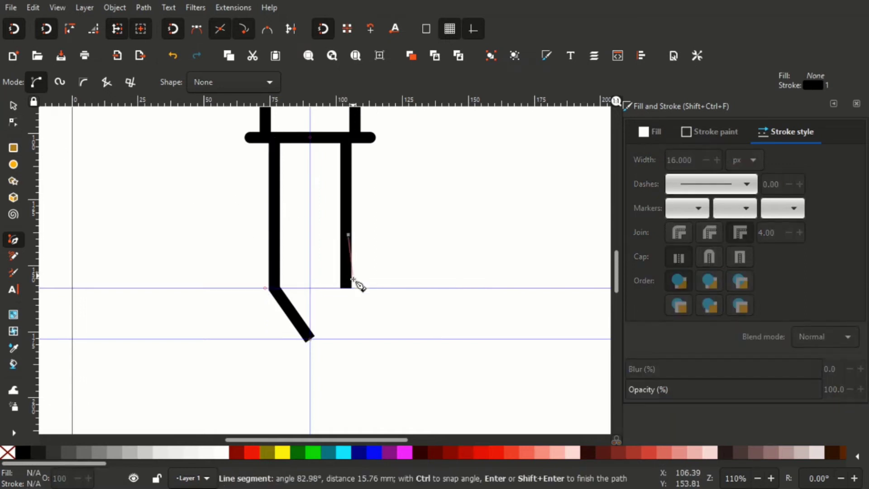
pyautogui.press('Escape')
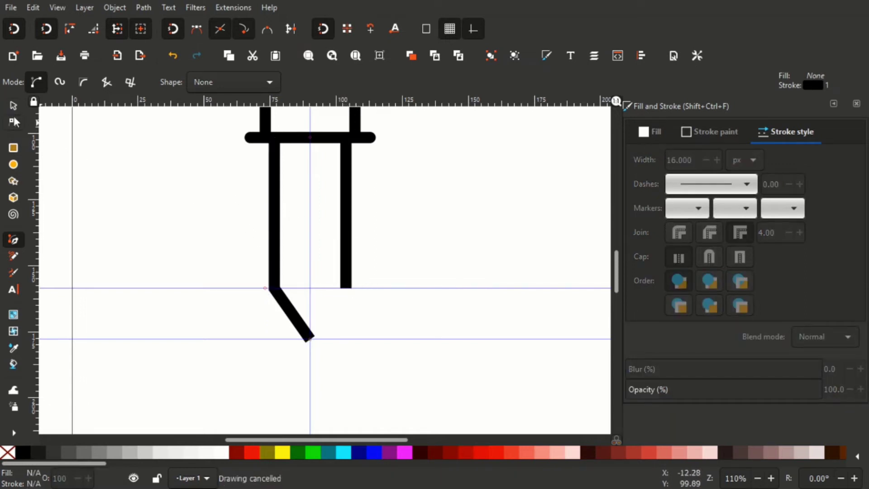
# Draw the right diagonal to the same tip point and select both diagonals.
pyautogui.click(14, 121)
pyautogui.click(351, 255)
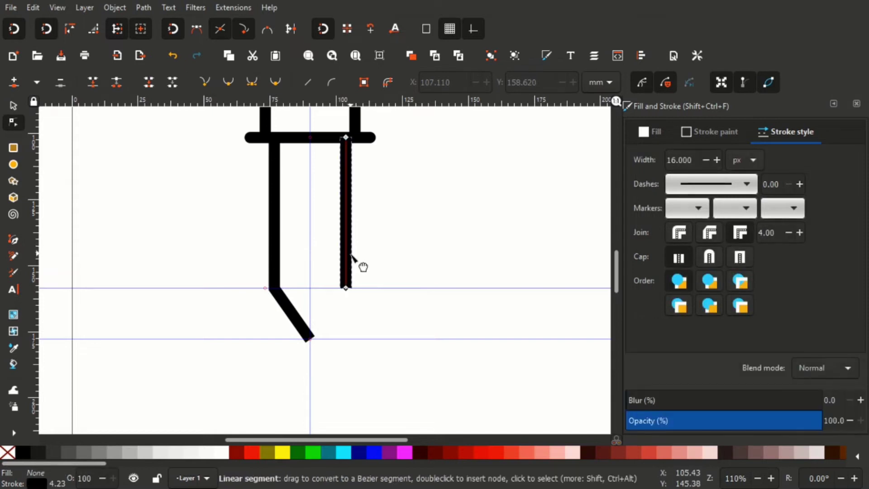
pyautogui.click(13, 240)
pyautogui.click(346, 287)
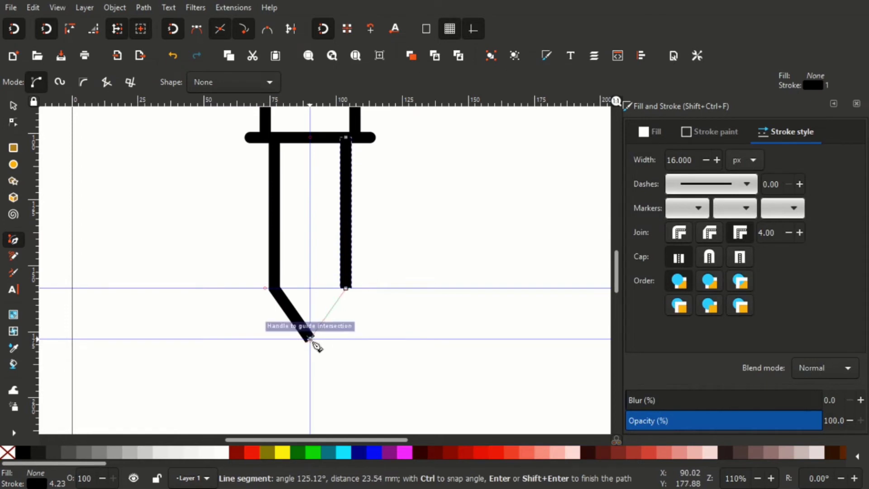
pyautogui.doubleClick(310, 339)
pyautogui.click(13, 105)
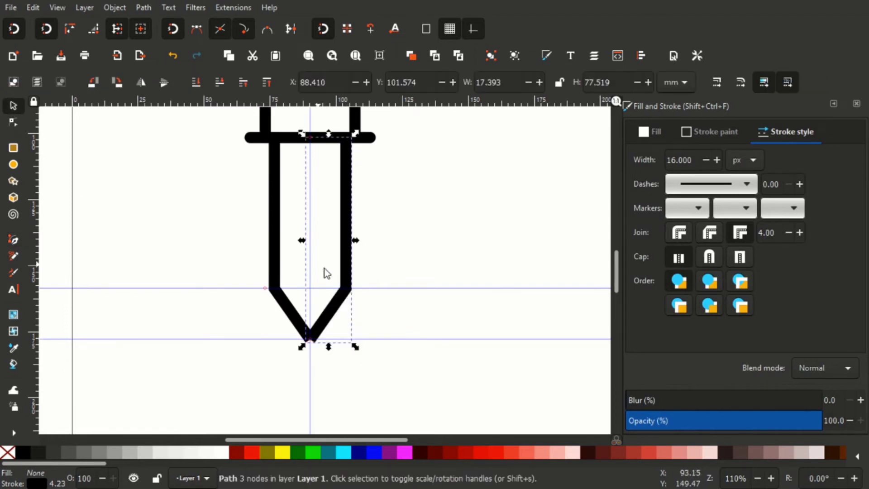
pyautogui.click(380, 288)
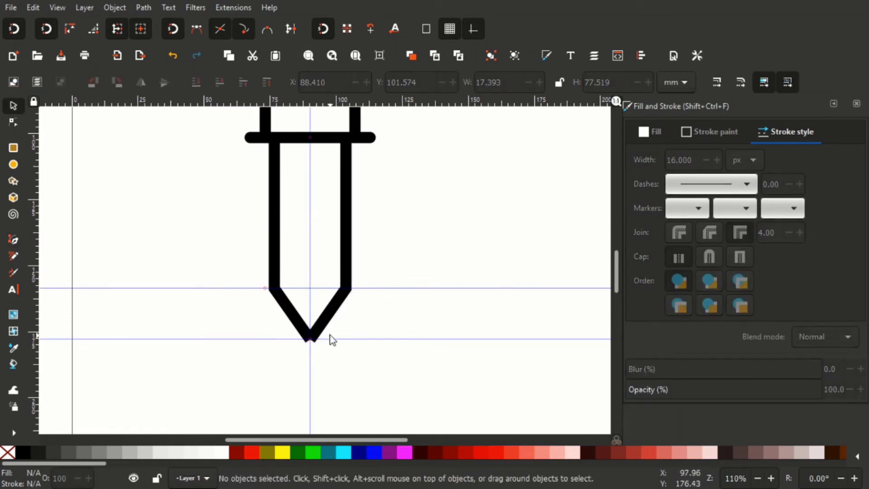
pyautogui.click(301, 325)
pyautogui.keyDown('shift'); pyautogui.click(350, 255); pyautogui.keyUp('shift')
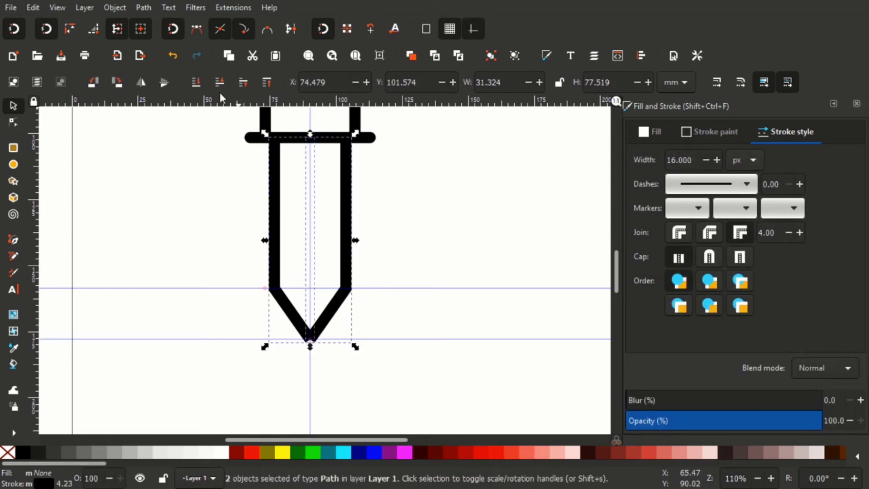
# Combine the two tip sides into one path with round stroke caps.
pyautogui.click(144, 8)
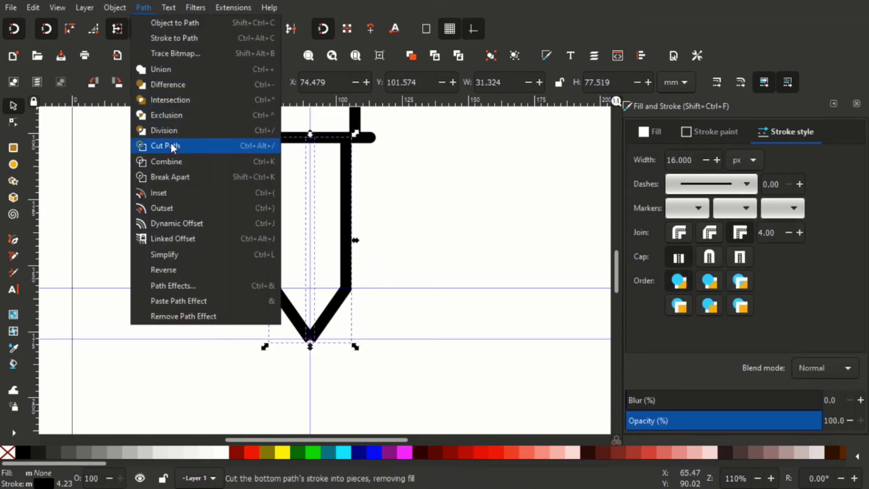
pyautogui.click(169, 162)
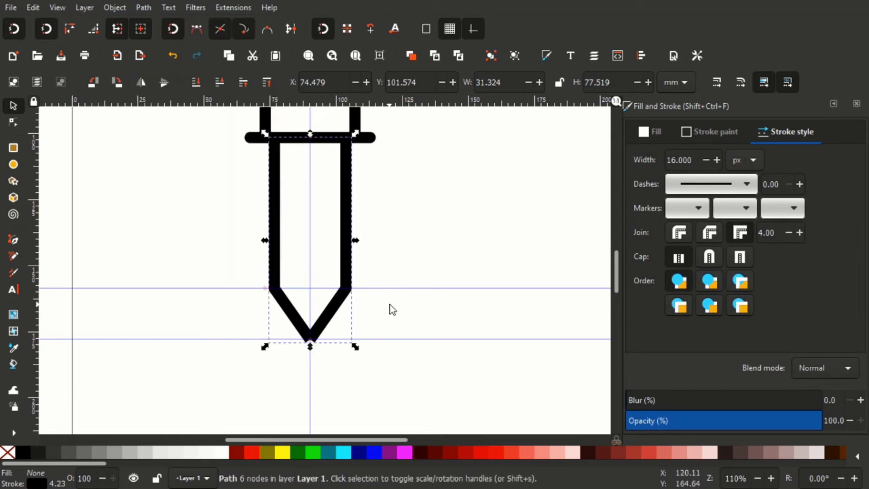
pyautogui.click(708, 258)
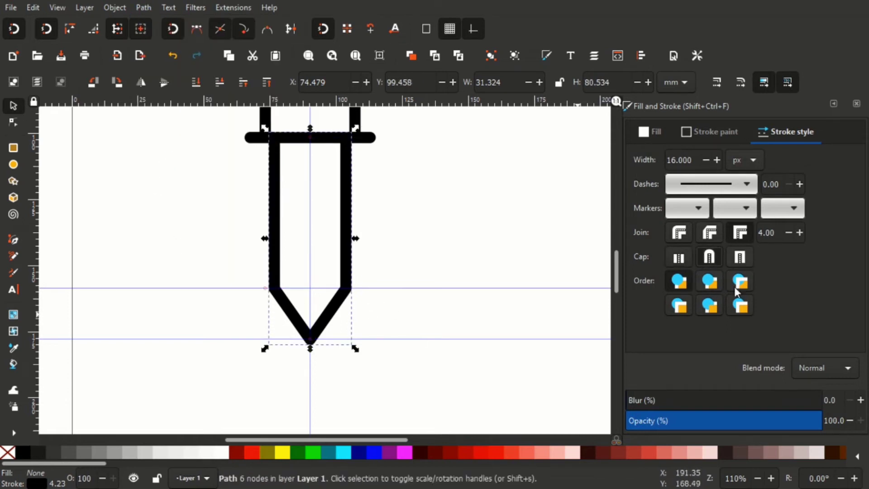
pyautogui.click(738, 257)
pyautogui.click(708, 257)
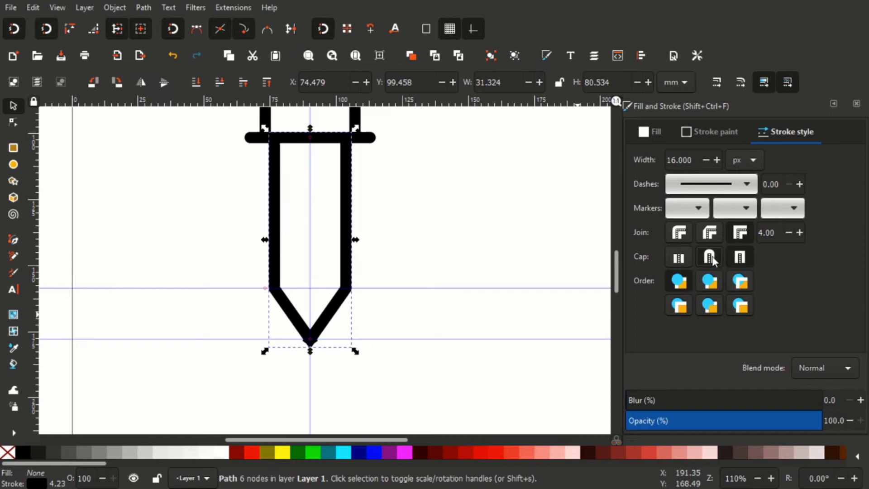
pyautogui.click(428, 364)
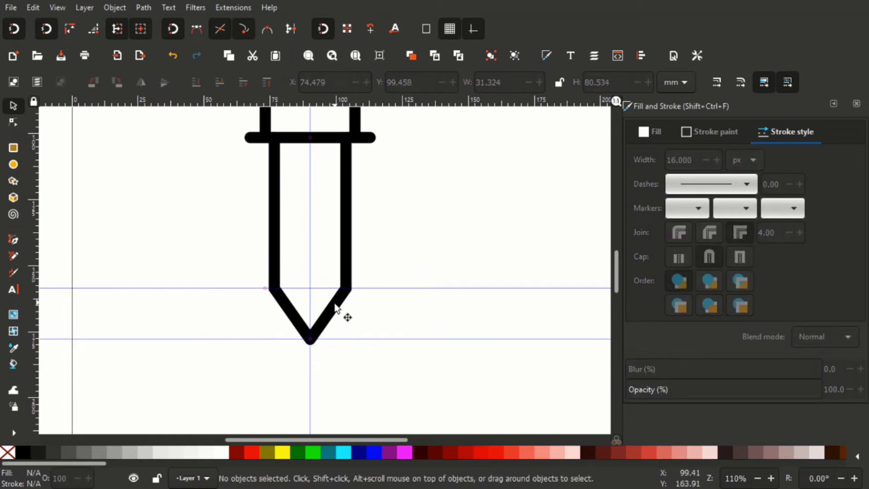
# Combine the dropper body paths into a single path.
pyautogui.click(347, 254)
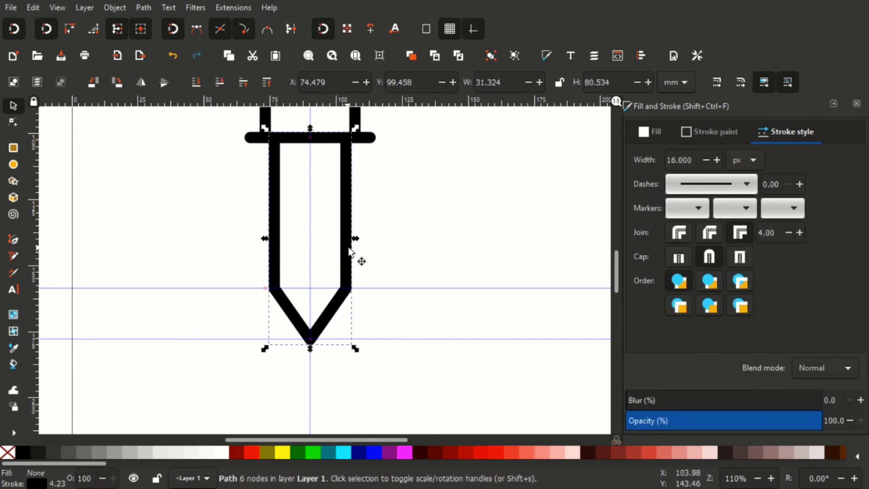
pyautogui.click(146, 9)
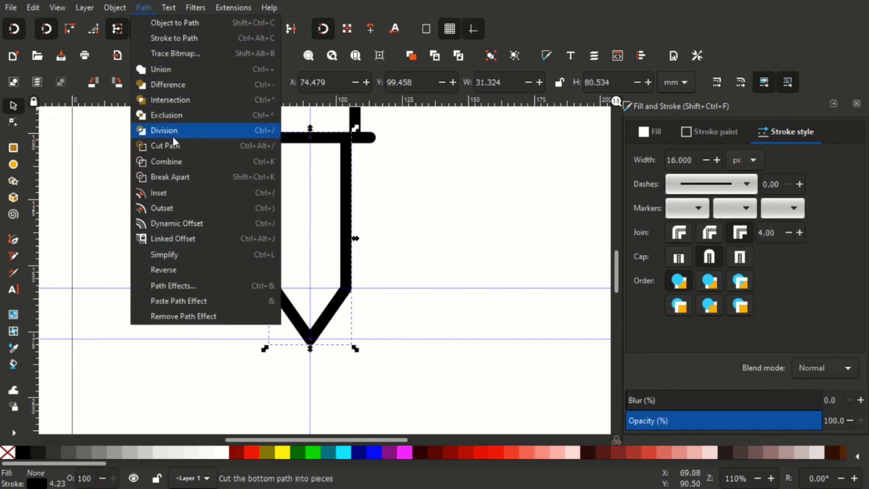
pyautogui.click(181, 160)
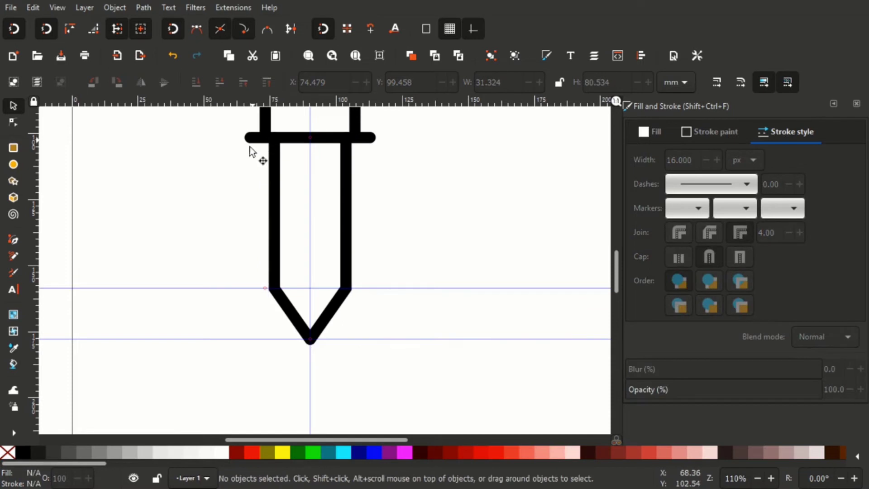
pyautogui.scroll(1, 256, 244)
pyautogui.scroll(3, 256, 240)
pyautogui.scroll(2, 256, 238)
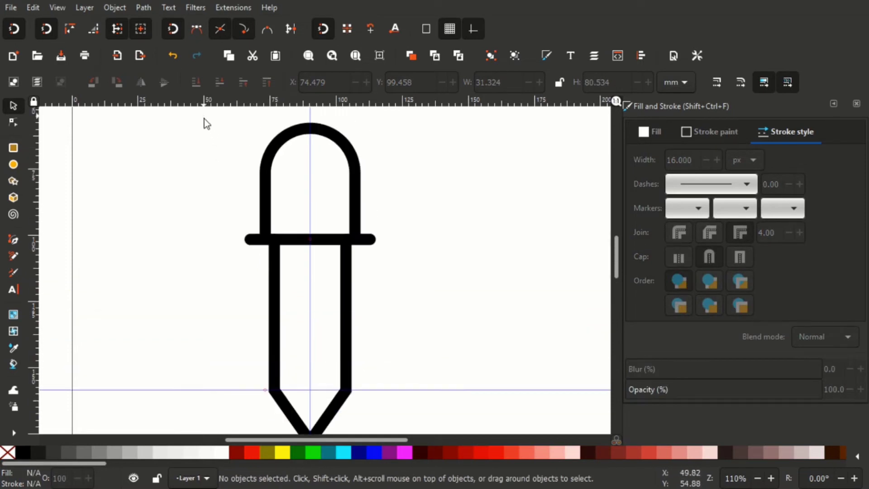
# Combine the rounded bulb, crossbar and pointed body into a single 14-node dropper path.
pyautogui.moveTo(208, 121); pyautogui.dragTo(403, 265)
pyautogui.click(145, 13)
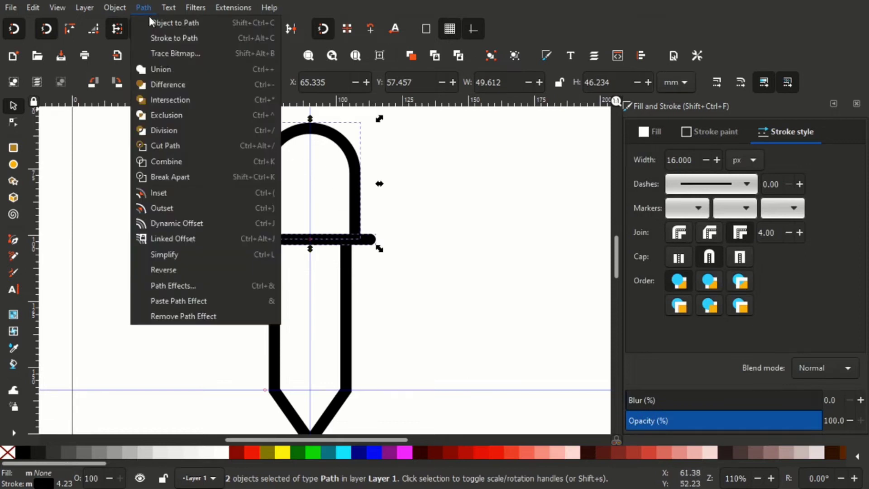
pyautogui.click(173, 163)
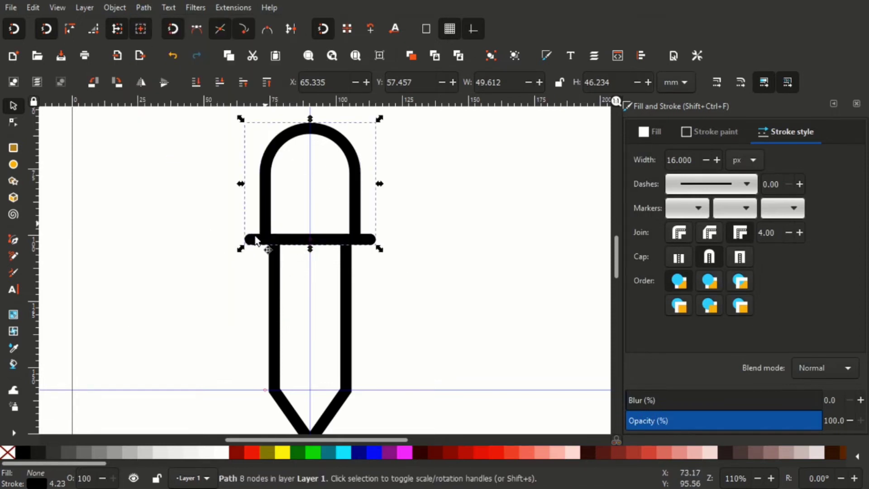
pyautogui.keyDown('shift'); pyautogui.click(277, 291); pyautogui.keyUp('shift')
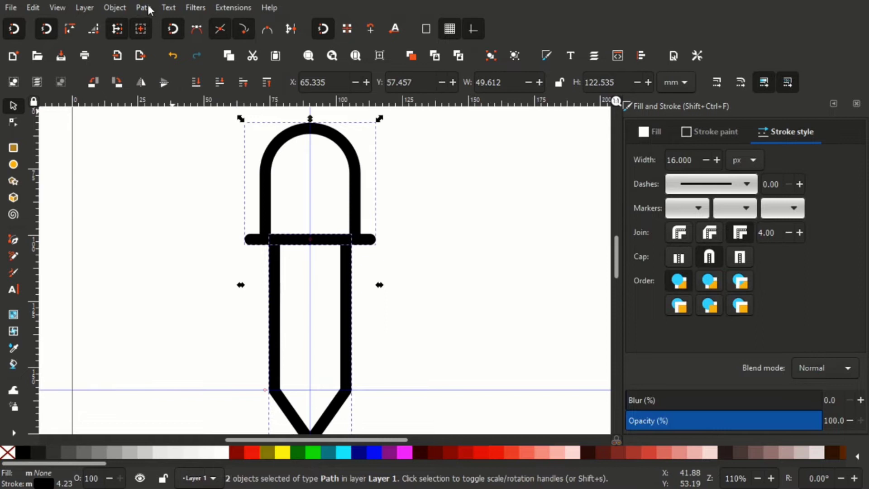
pyautogui.click(144, 7)
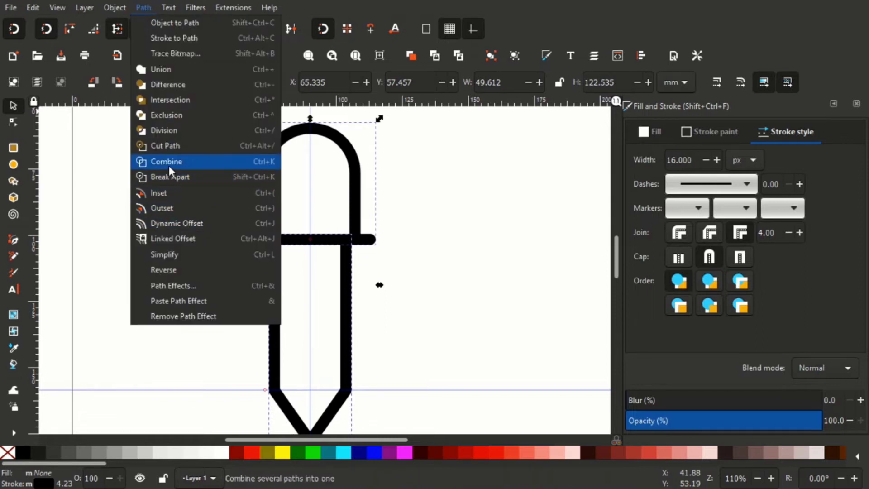
pyautogui.click(168, 166)
pyautogui.scroll(-3, 360, 329)
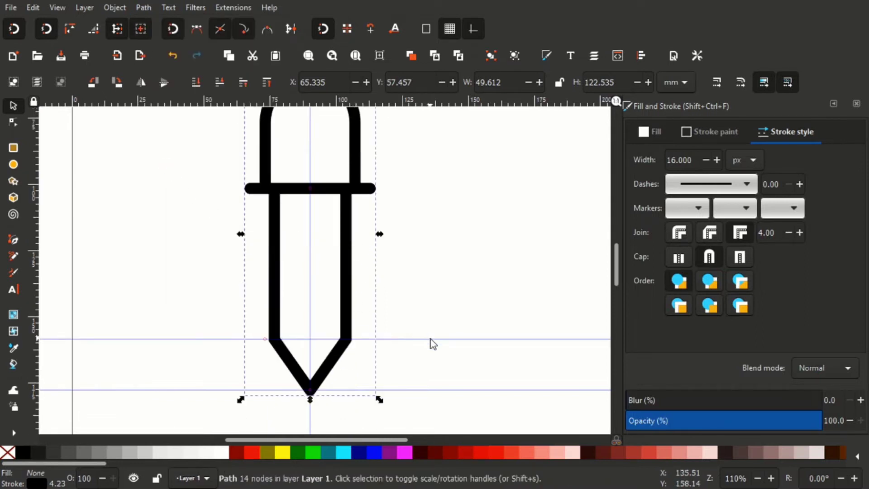
# Delete the horizontal and vertical guides.
pyautogui.press('Delete')
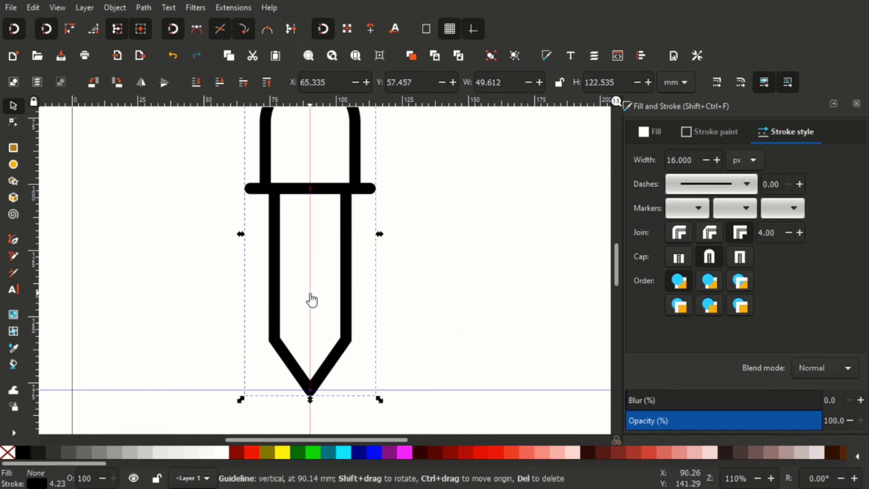
pyautogui.press('Delete')
pyautogui.press('Delete')
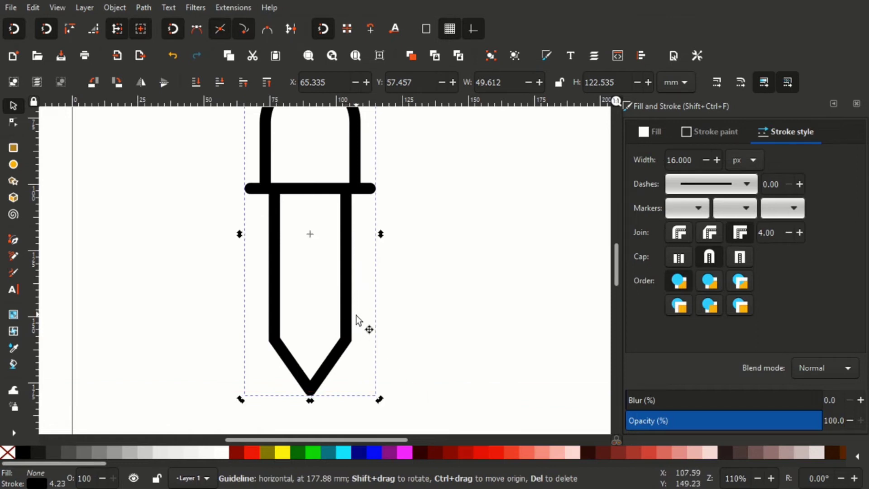
pyautogui.scroll(1, 354, 323)
pyautogui.scroll(1, 354, 334)
# Rotate the dropper outline 45° and shift it up and to the right.
pyautogui.click(357, 292)
pyautogui.moveTo(381, 170); pyautogui.dragTo(438, 276)
pyautogui.moveTo(325, 289); pyautogui.dragTo(340, 222)
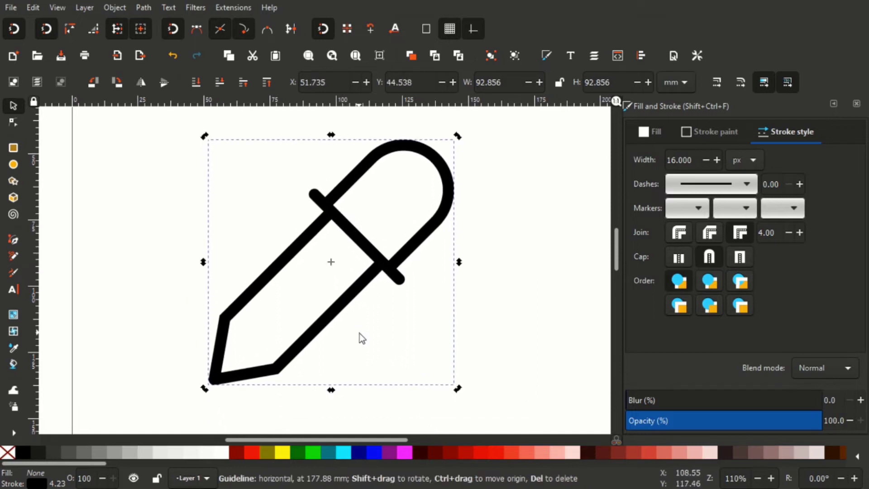
pyautogui.click(359, 337)
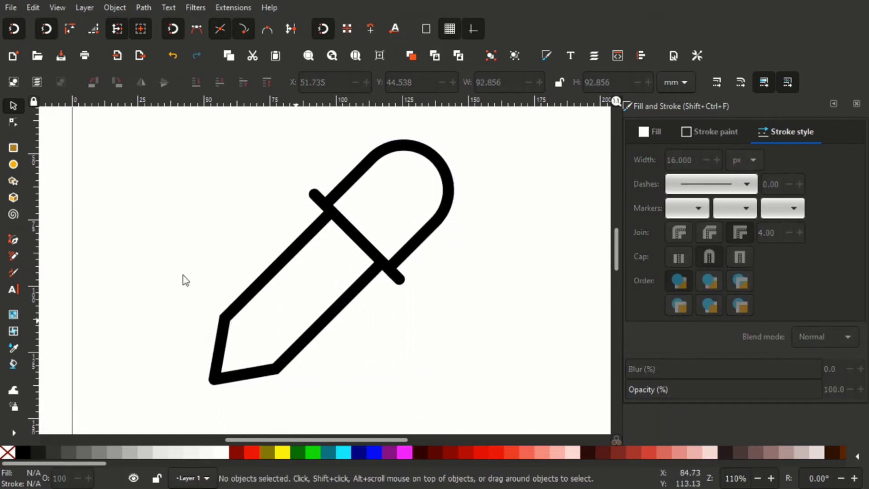
# Draw a grey rectangle over the dropper's lower half at 50% opacity.
pyautogui.click(14, 149)
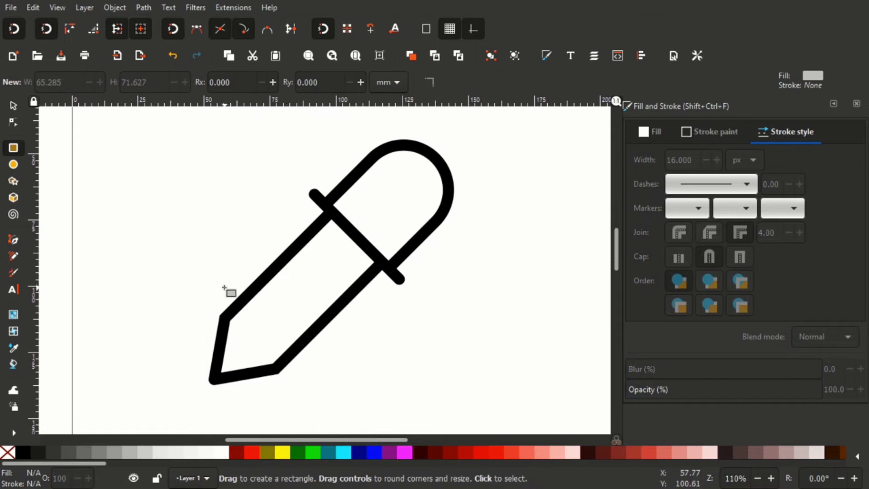
pyautogui.moveTo(177, 267)
pyautogui.mouseDown()
pyautogui.moveTo(353, 337)
pyautogui.moveTo(382, 419)
pyautogui.mouseUp()
pyautogui.moveTo(746, 413); pyautogui.dragTo(723, 426)
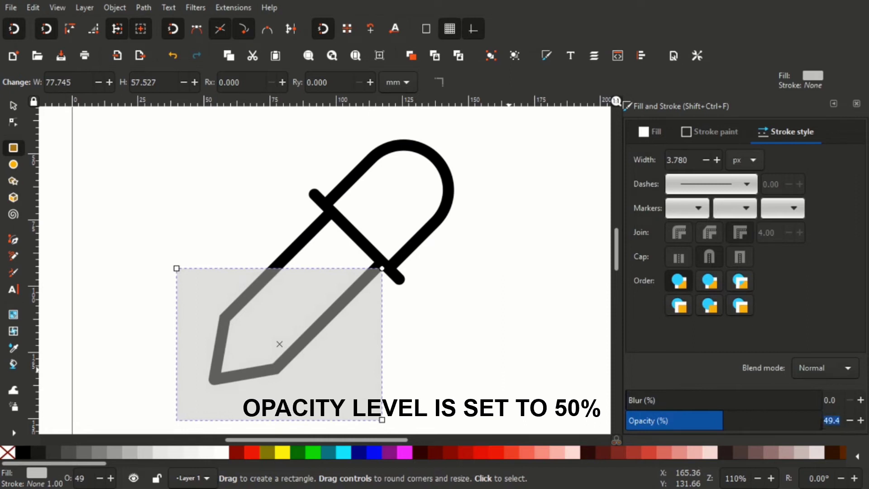
pyautogui.write('50')
pyautogui.press('Return')
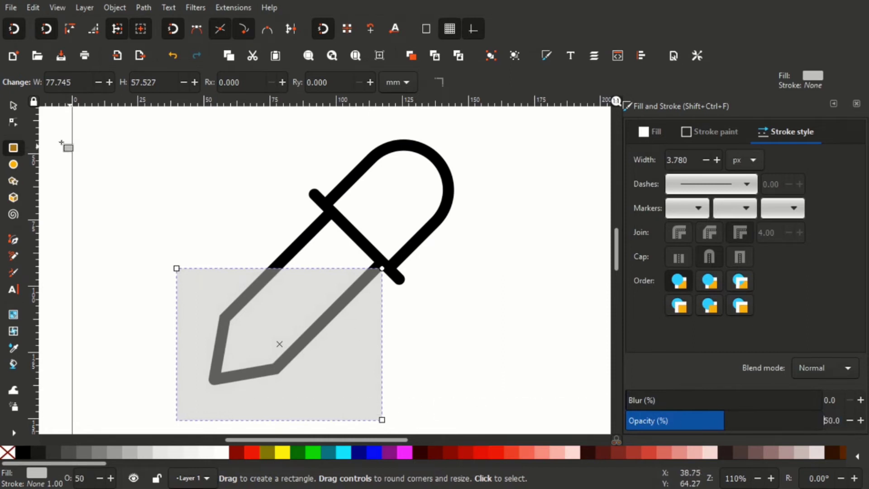
pyautogui.click(13, 105)
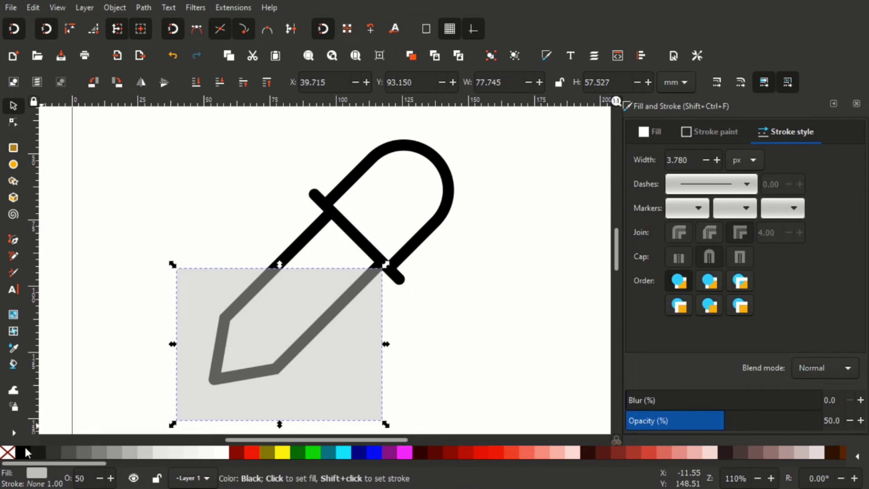
# Fill the rectangle black and move it slightly lower over the tip.
pyautogui.click(24, 452)
pyautogui.click(412, 297)
pyautogui.moveTo(301, 300)
pyautogui.mouseDown()
pyautogui.moveTo(300, 320)
pyautogui.moveTo(287, 311)
pyautogui.mouseUp()
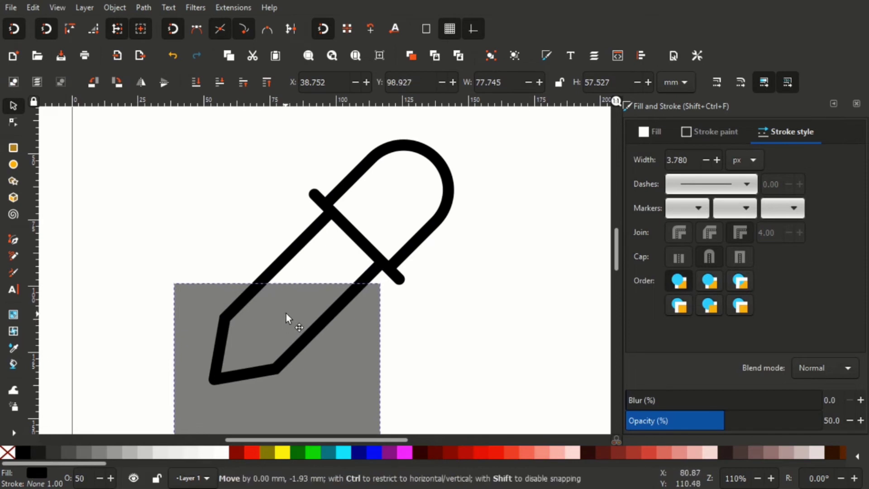
pyautogui.click(460, 235)
pyautogui.scroll(-3, 411, 253)
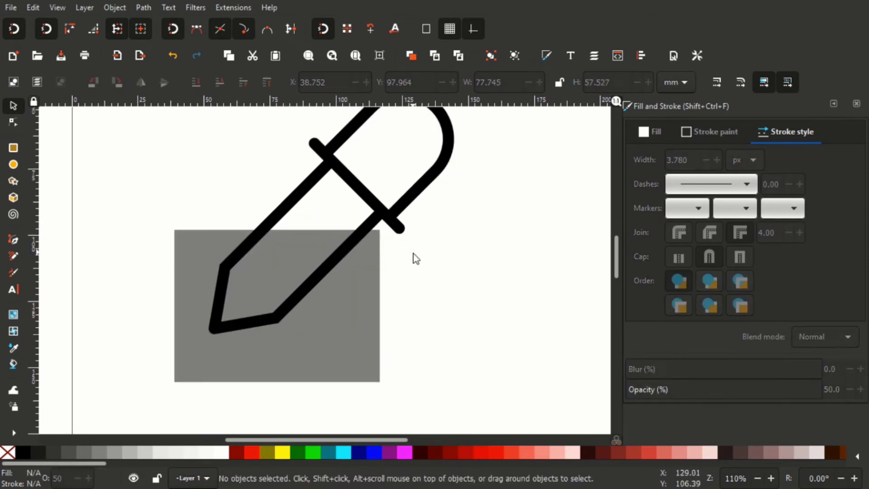
# Duplicate the dropper outline and divide the rectangle along the copy with Path > Division.
pyautogui.click(375, 227)
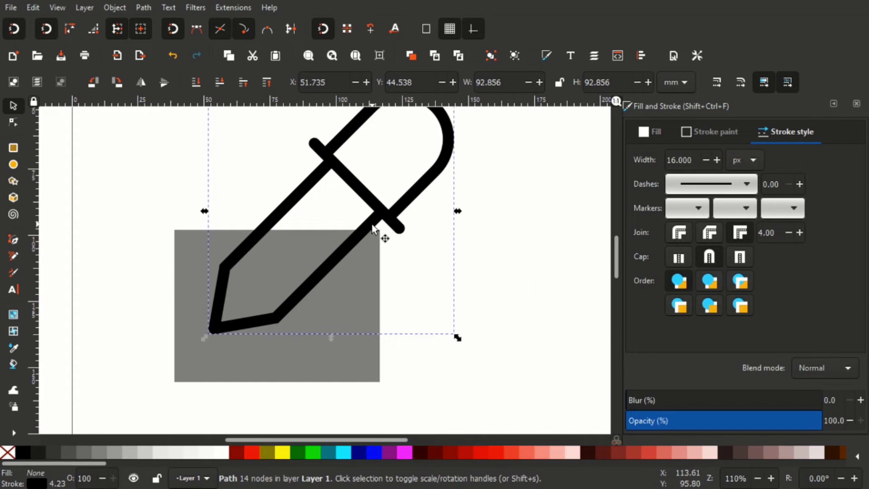
pyautogui.rightClick(372, 227)
pyautogui.click(410, 192)
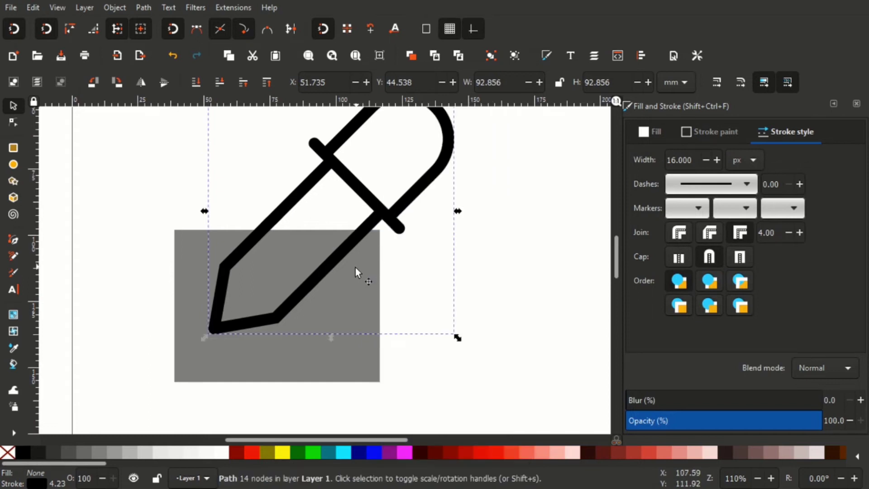
pyautogui.keyDown('shift'); pyautogui.click(280, 365); pyautogui.keyUp('shift')
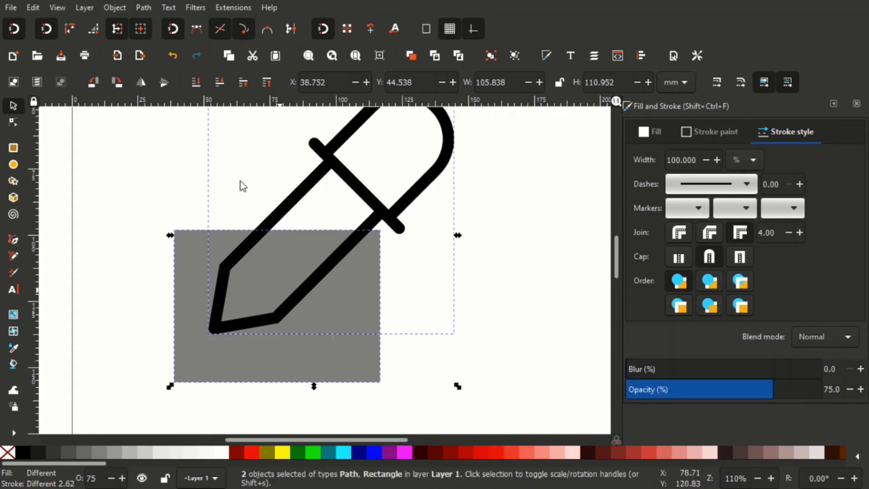
pyautogui.click(144, 8)
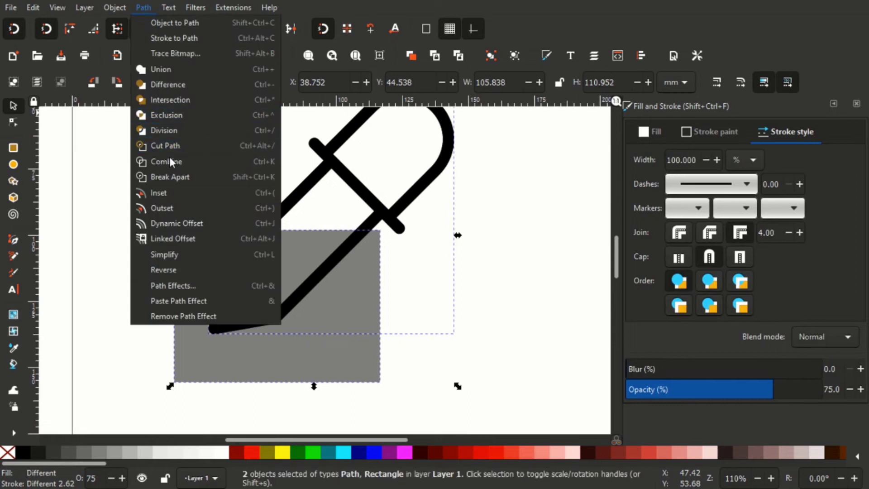
pyautogui.click(175, 129)
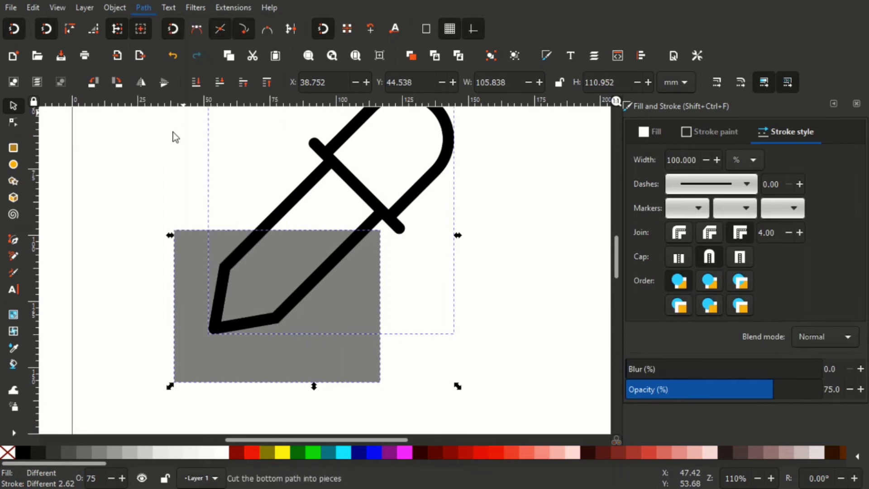
pyautogui.click(142, 187)
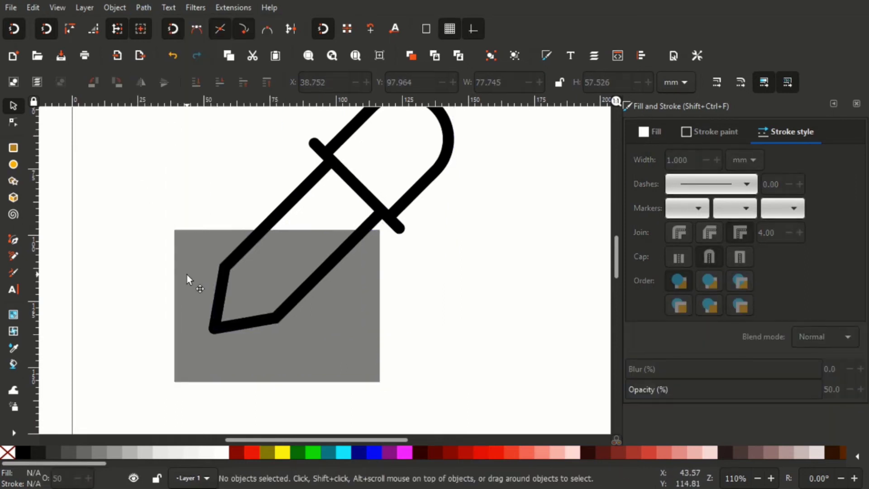
# Delete the leftover rectangle piece, keeping the grey liquid shape inside the tip.
pyautogui.click(188, 276)
pyautogui.moveTo(191, 281); pyautogui.dragTo(126, 299)
pyautogui.click(277, 234)
pyautogui.press('n')
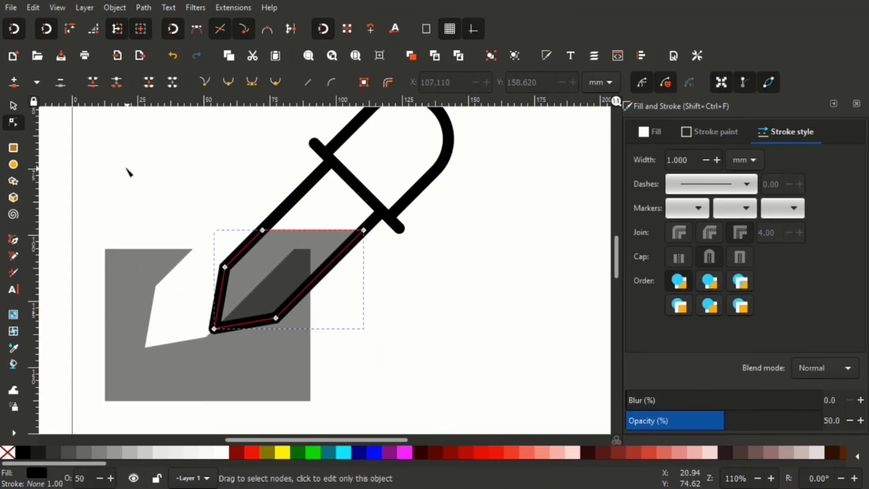
pyautogui.click(13, 108)
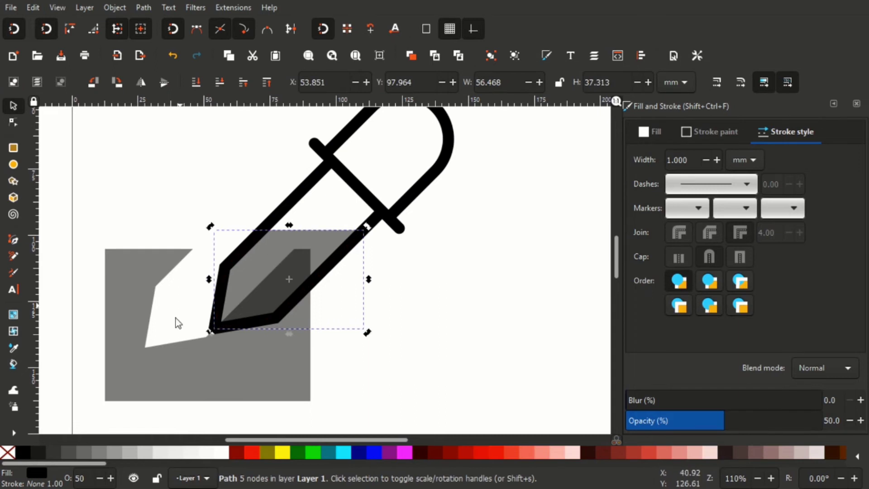
pyautogui.click(189, 374)
pyautogui.rightClick(208, 374)
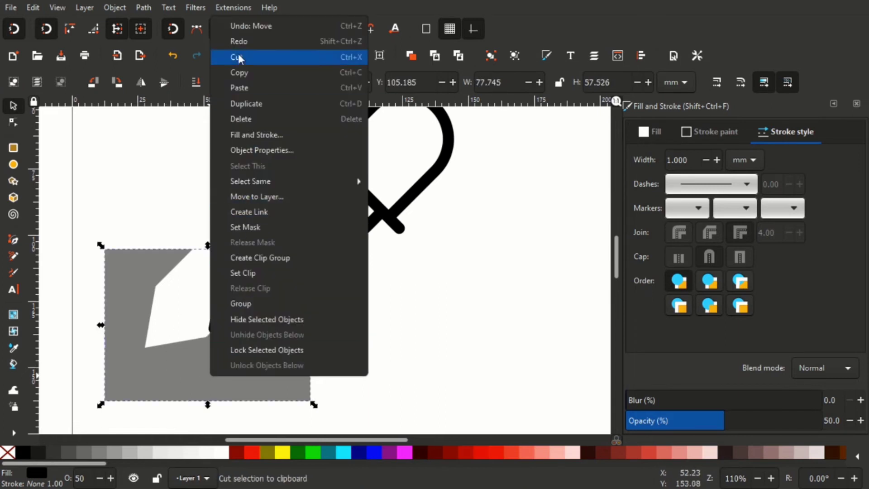
pyautogui.click(248, 119)
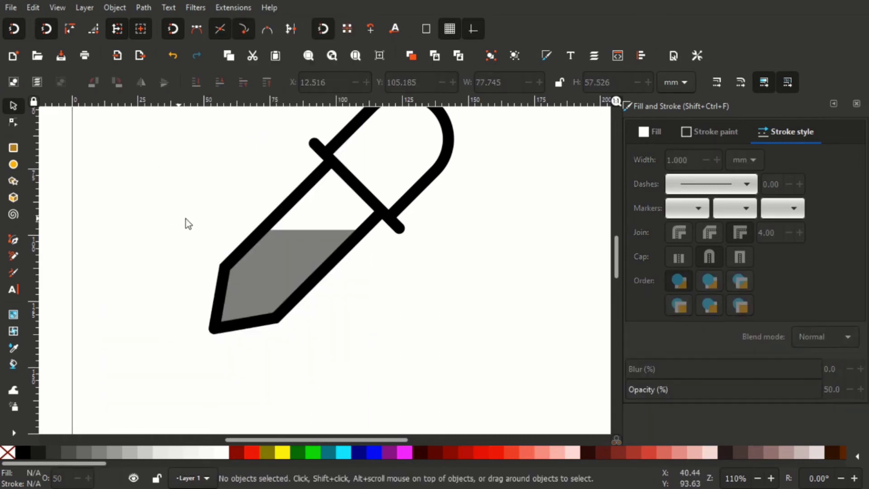
pyautogui.click(292, 267)
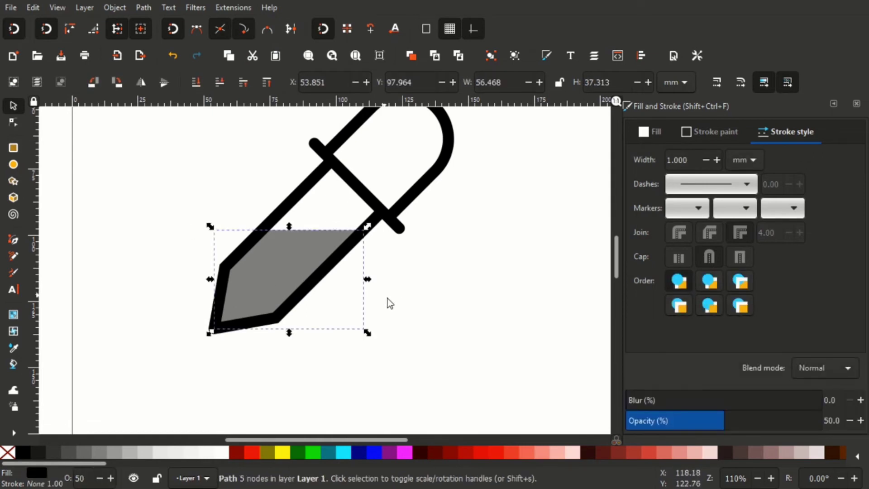
pyautogui.scroll(3, 388, 299)
# Group the black dropper outline with the grey liquid shape.
pyautogui.click(376, 252)
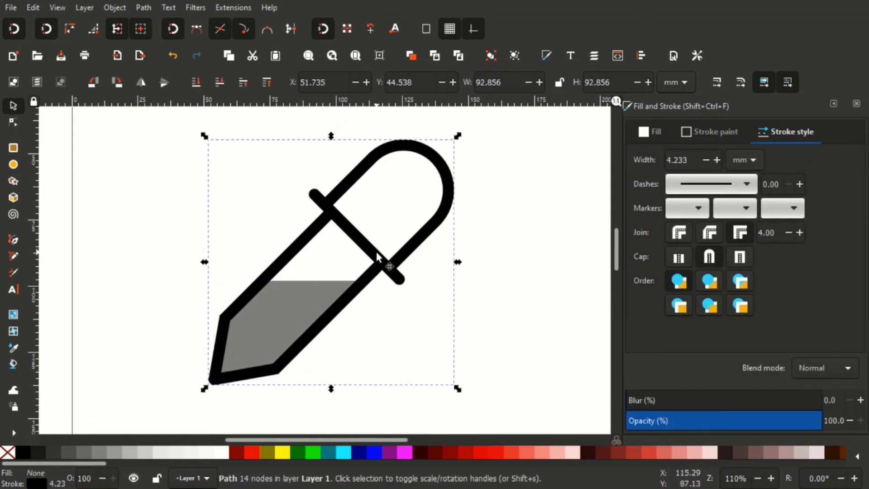
pyautogui.click(507, 287)
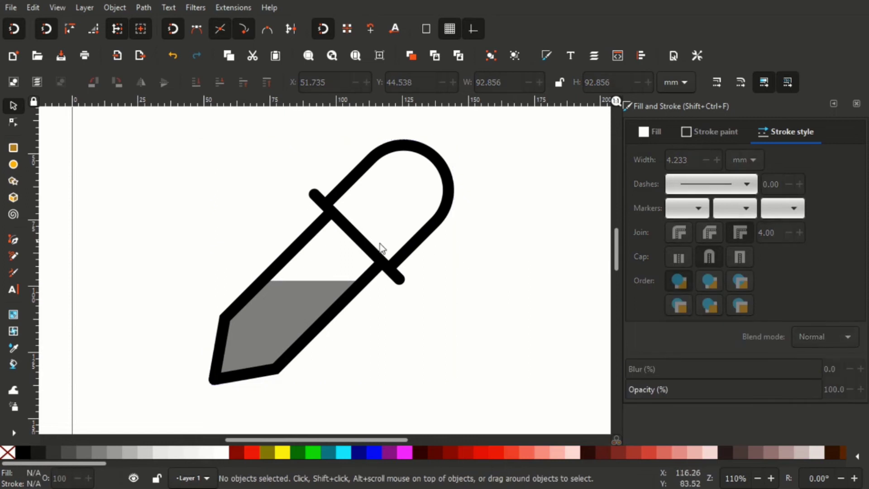
pyautogui.click(240, 311)
pyautogui.click(327, 209)
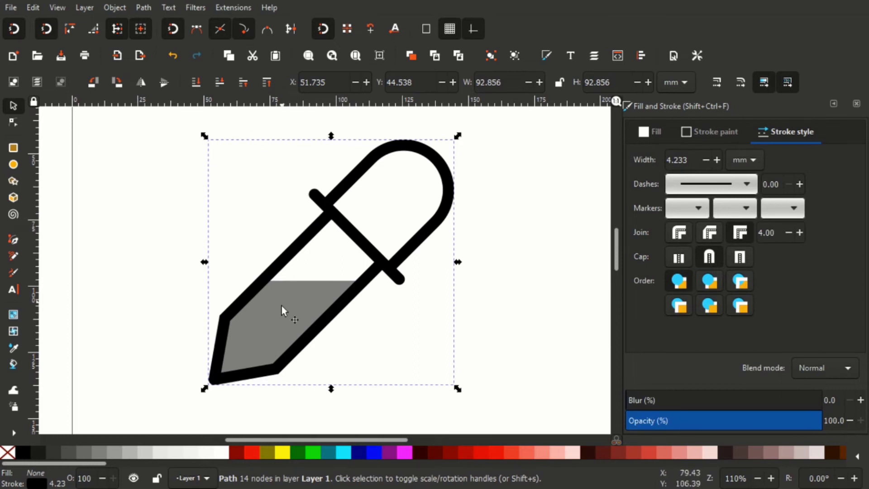
pyautogui.keyDown('shift'); pyautogui.click(282, 319); pyautogui.keyUp('shift')
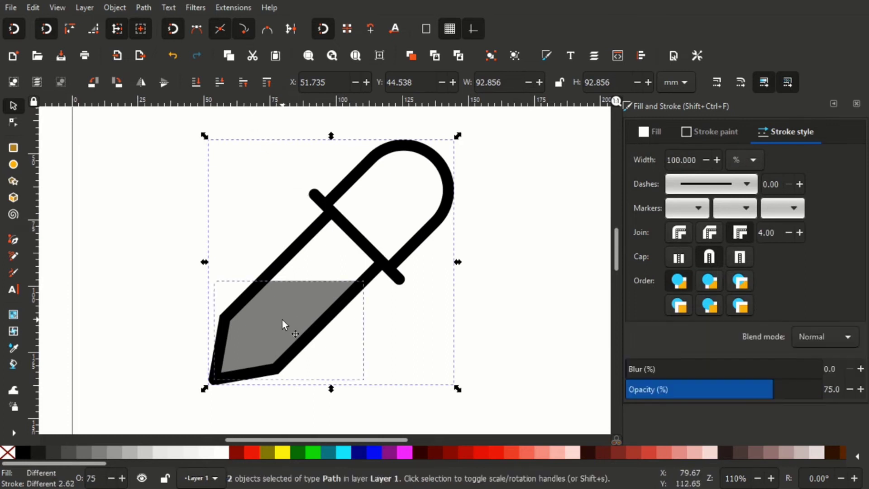
pyautogui.click(491, 55)
pyautogui.click(506, 218)
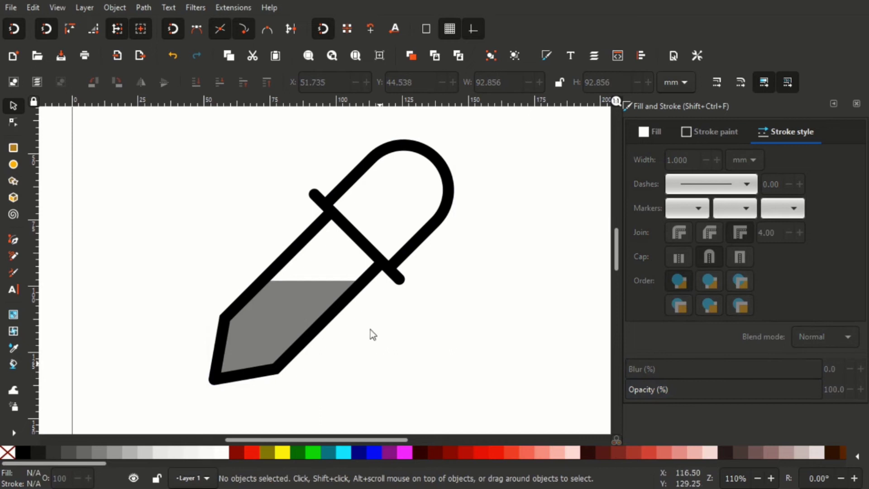
pyautogui.click(322, 300)
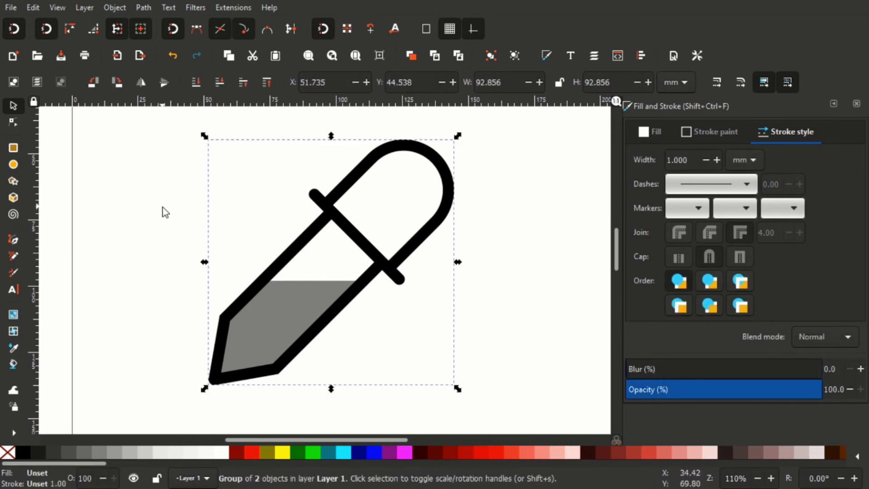
# Resize the page to the drawing in Document Properties, giving 92.856 × 92.856 mm.
pyautogui.click(9, 8)
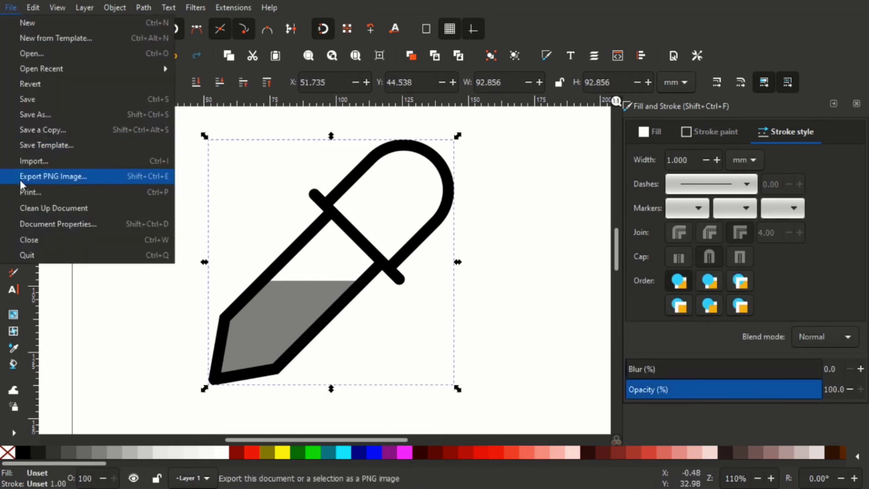
pyautogui.click(68, 231)
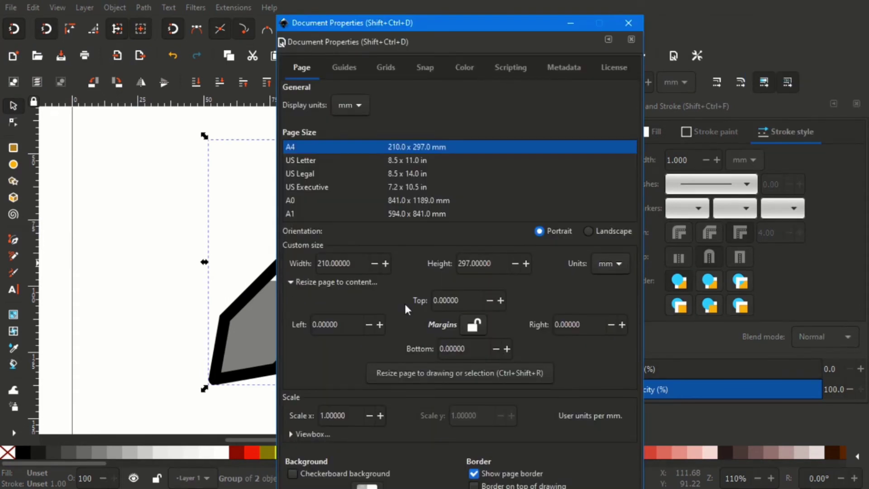
pyautogui.click(479, 373)
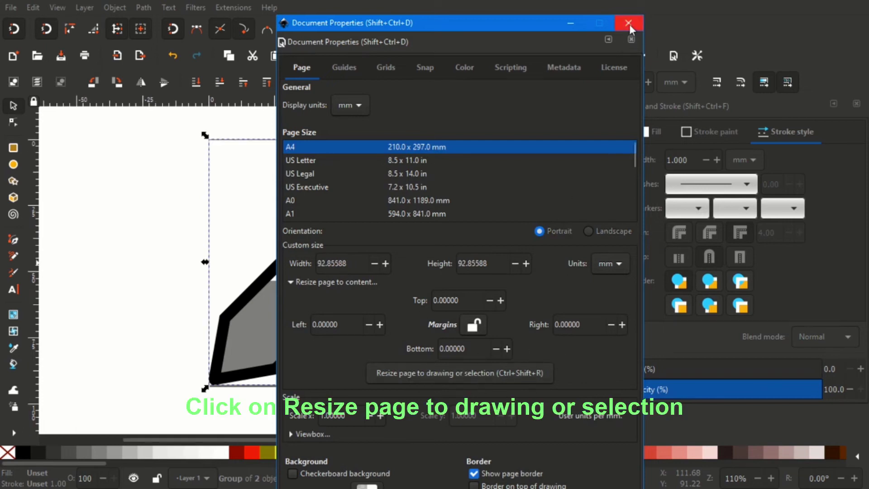
pyautogui.click(628, 23)
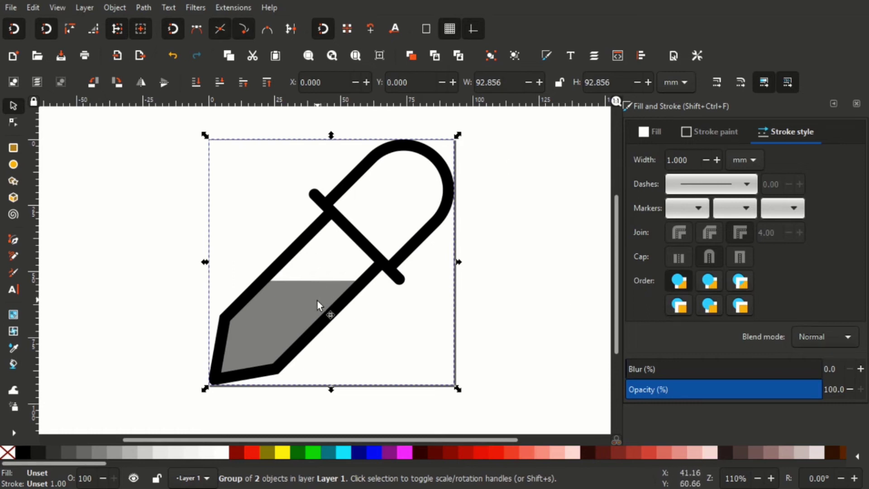
# Test a fuchsia fill on the dropper group, then undo it.
pyautogui.click(287, 303)
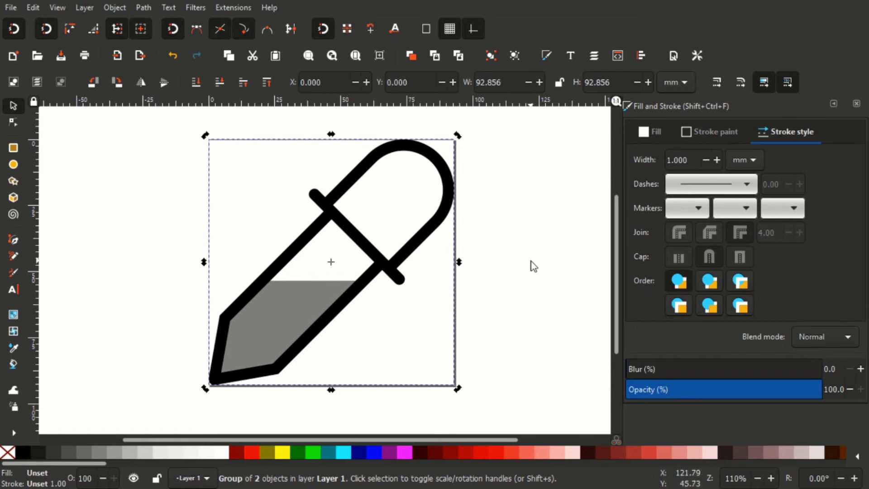
pyautogui.click(506, 272)
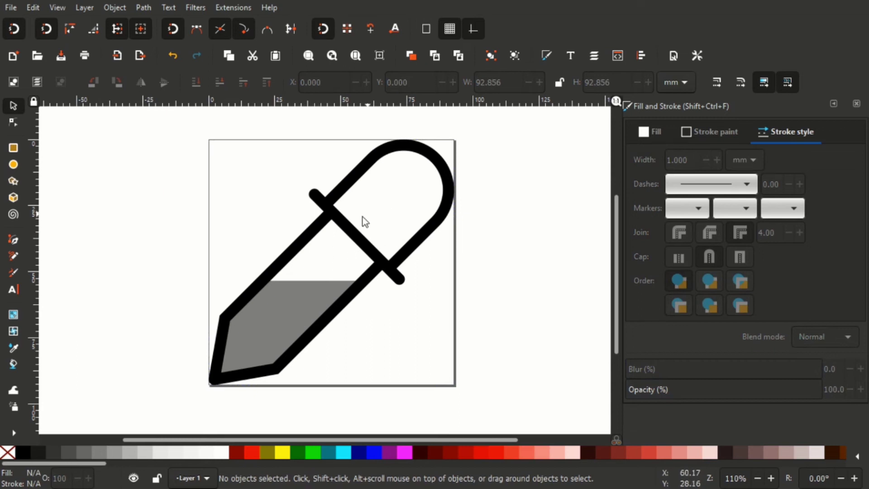
pyautogui.click(340, 226)
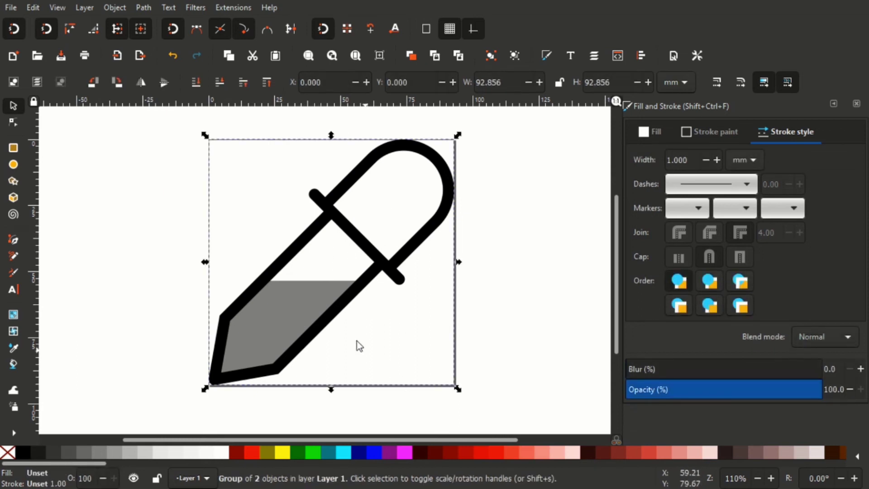
pyautogui.keyDown('shift'); pyautogui.click(311, 295); pyautogui.keyUp('shift')
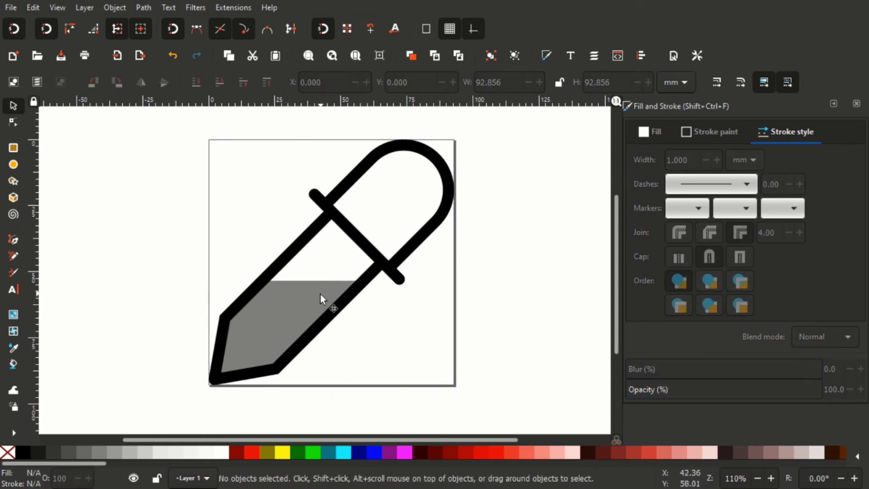
pyautogui.keyDown('shift'); pyautogui.click(319, 293); pyautogui.keyUp('shift')
pyautogui.click(404, 452)
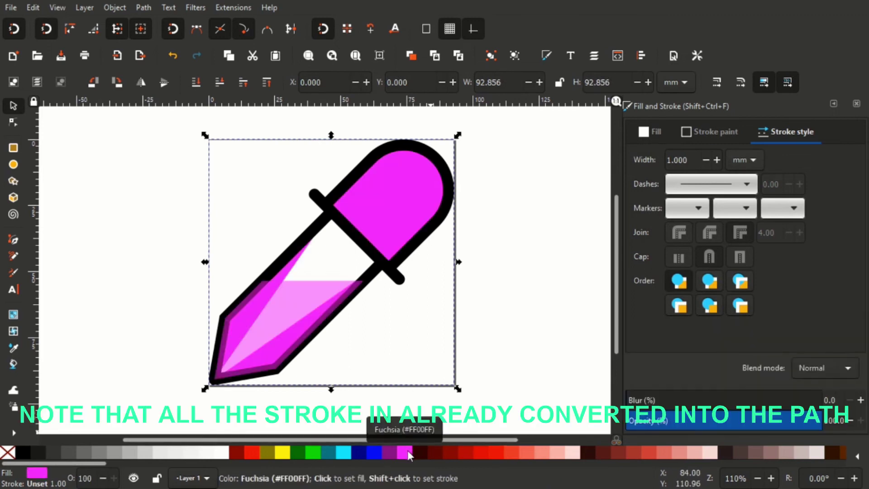
pyautogui.hotkey('ctrl', 'z')
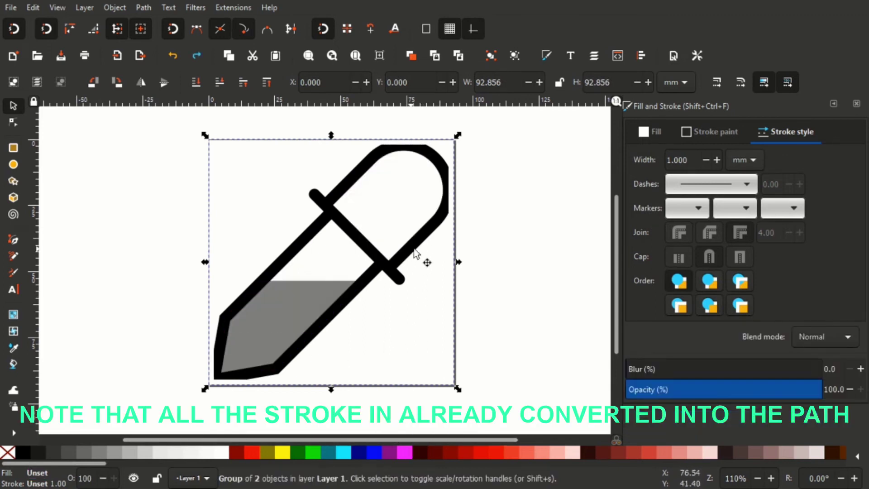
# Ungroup the dropper into separate outline and liquid paths and select the outline.
pyautogui.click(437, 267)
pyautogui.scroll(-1, 372, 283)
pyautogui.scroll(1, 371, 279)
pyautogui.click(373, 258)
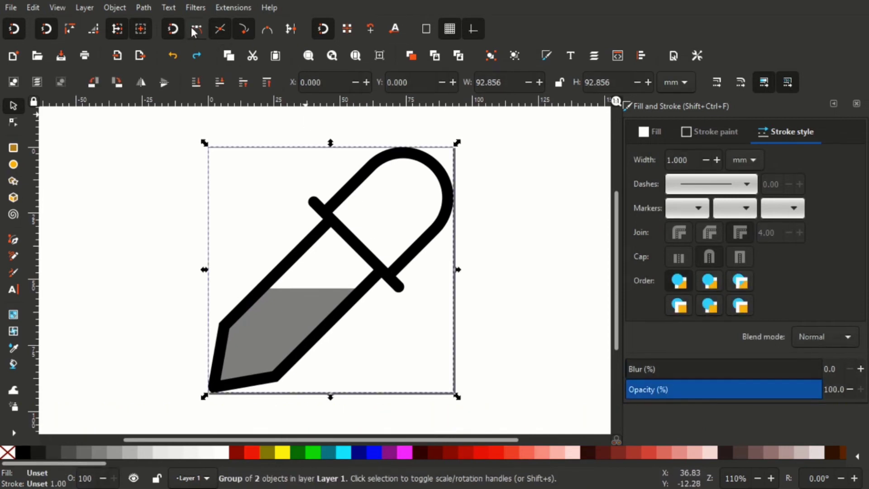
pyautogui.click(340, 226)
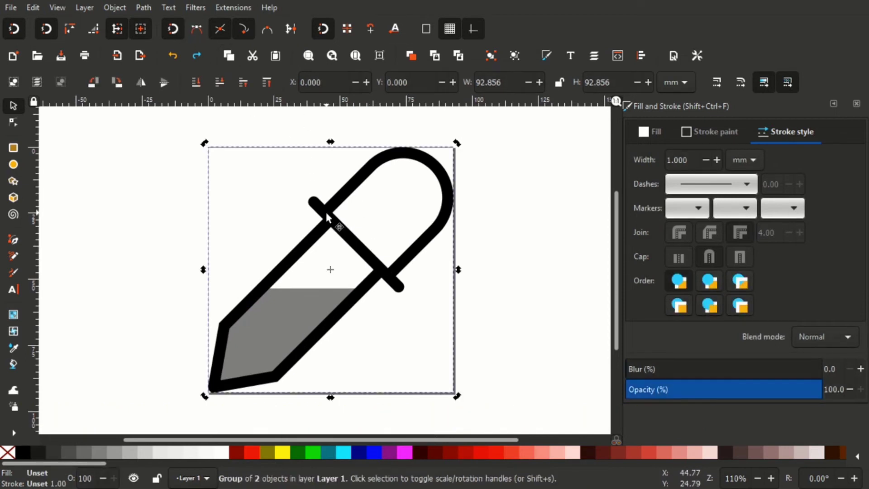
pyautogui.click(9, 110)
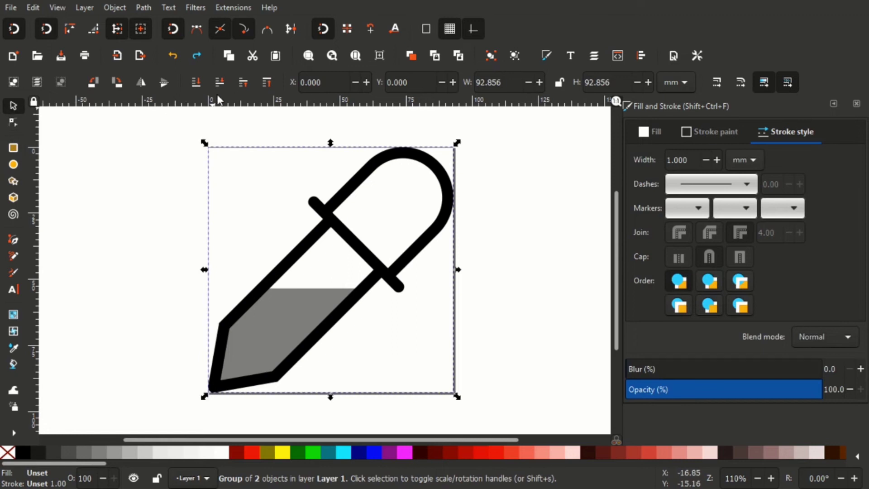
pyautogui.moveTo(335, 229); pyautogui.dragTo(352, 236)
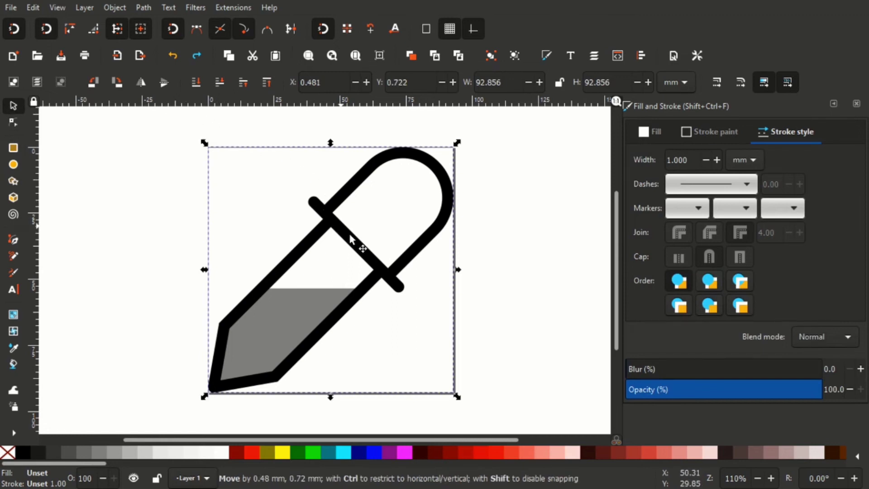
pyautogui.hotkey('ctrl', 'z')
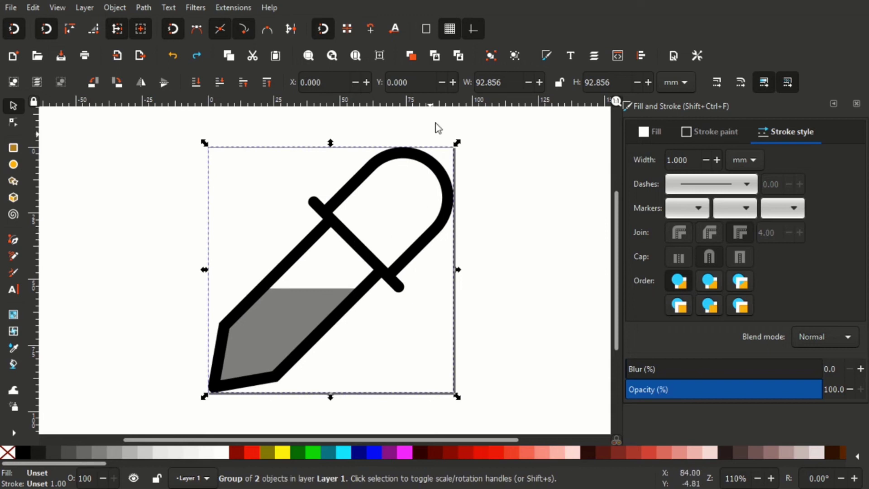
pyautogui.hotkey('ctrl', 'shift', 'g')
pyautogui.press('Escape')
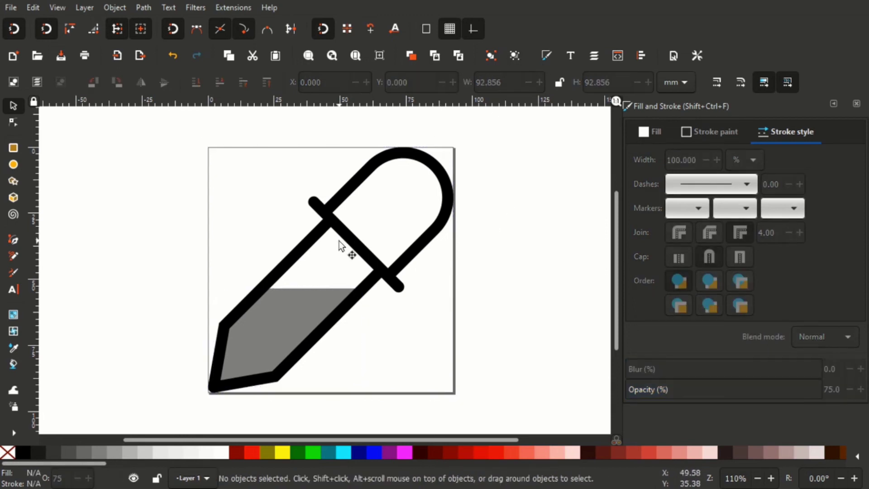
pyautogui.click(347, 236)
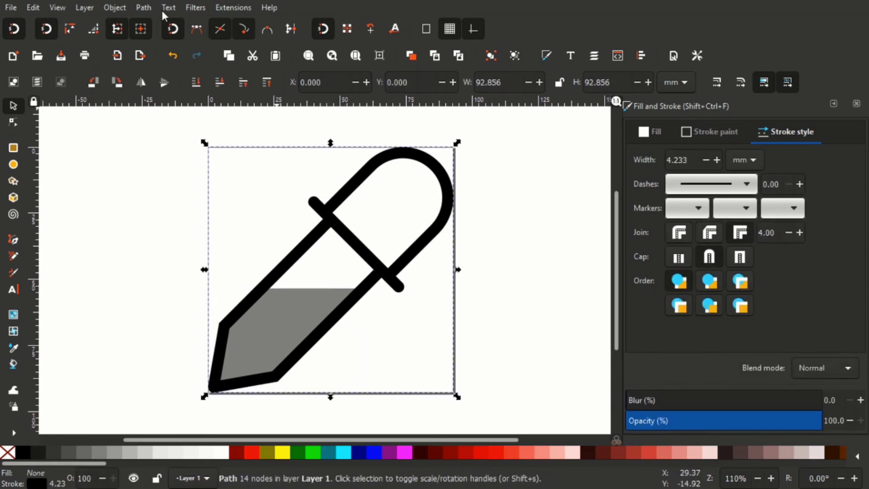
# Try Object to Path and a dark red fill on the outline, undoing the test.
pyautogui.click(145, 6)
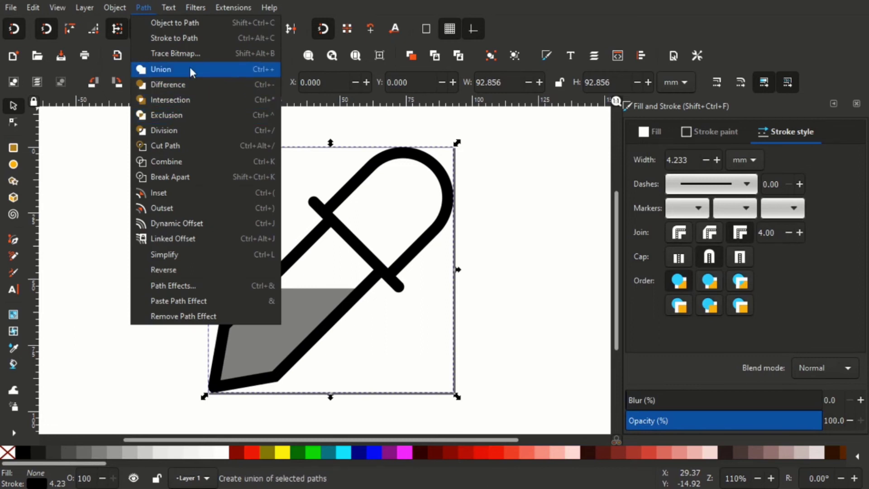
pyautogui.click(182, 24)
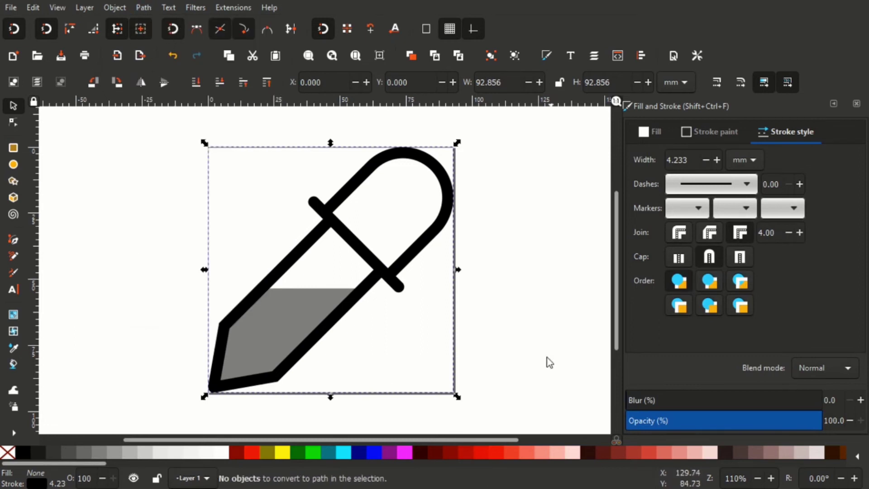
pyautogui.click(464, 448)
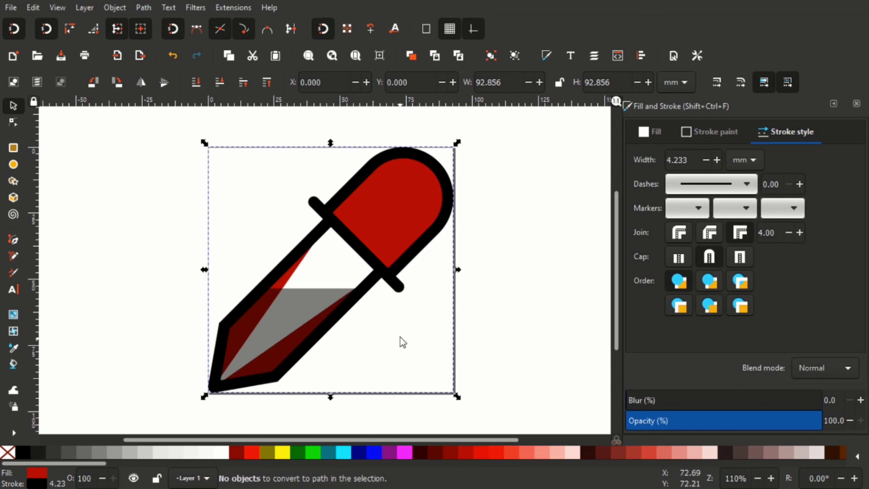
pyautogui.click(525, 248)
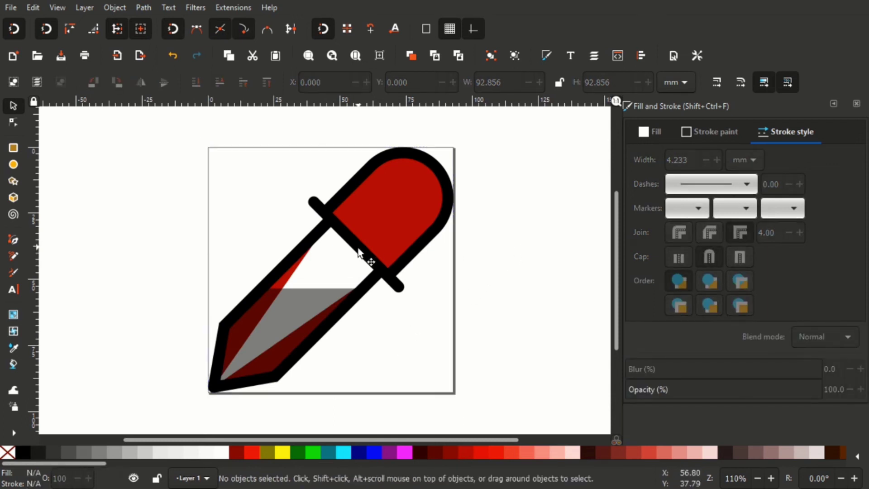
pyautogui.click(358, 250)
pyautogui.hotkey('ctrl', 'z')
pyautogui.click(360, 251)
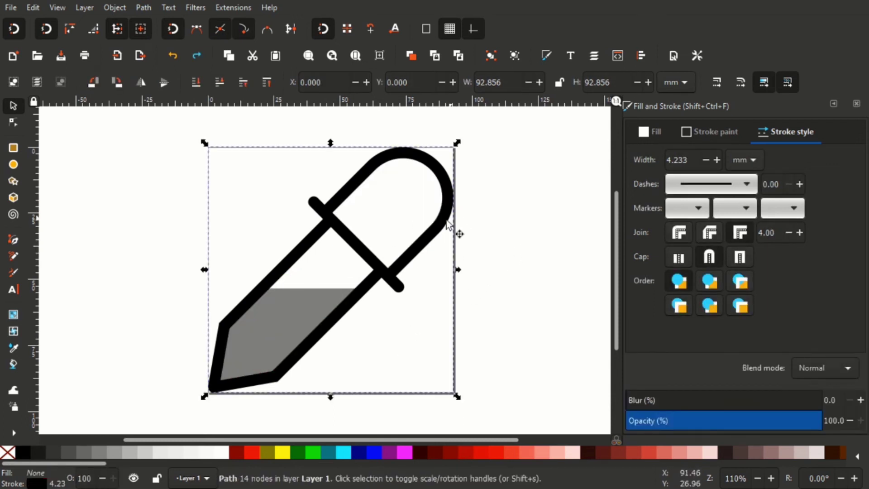
pyautogui.click(142, 8)
pyautogui.click(172, 24)
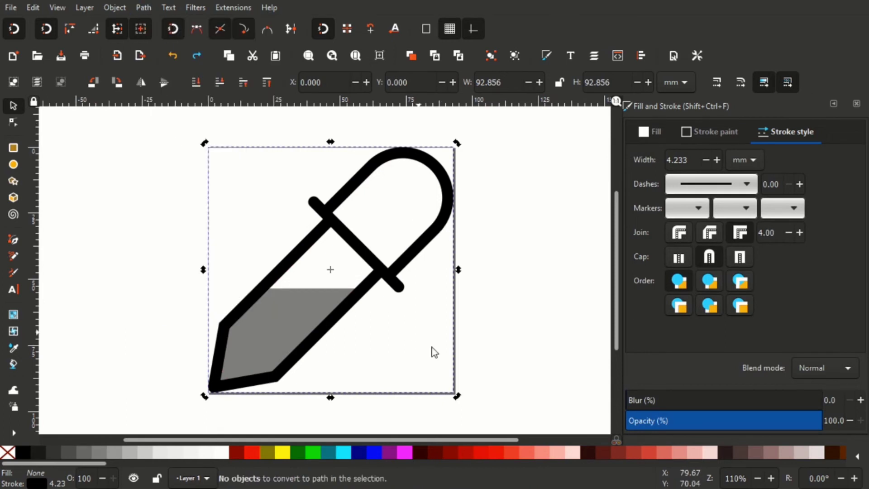
pyautogui.click(463, 450)
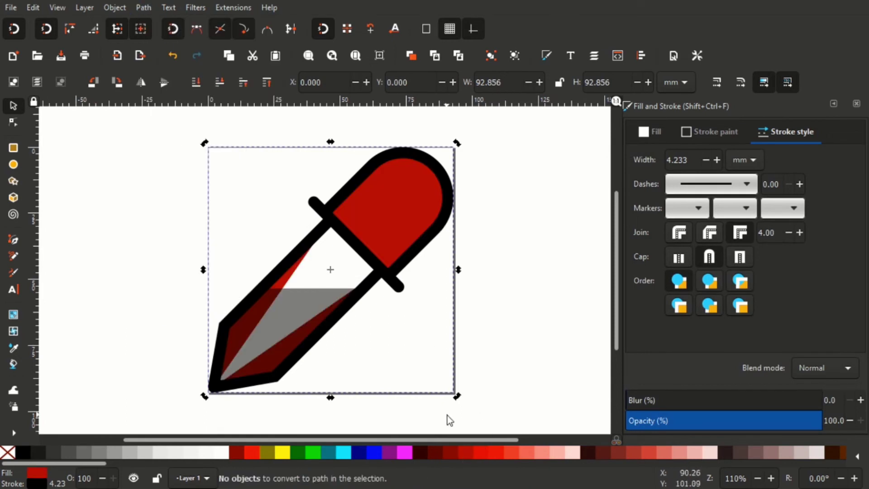
pyautogui.hotkey('ctrl', 'z')
# Pull the outline off the liquid, undo the move, and dismiss the context menu.
pyautogui.scroll(2, 349, 315)
pyautogui.scroll(-3, 358, 271)
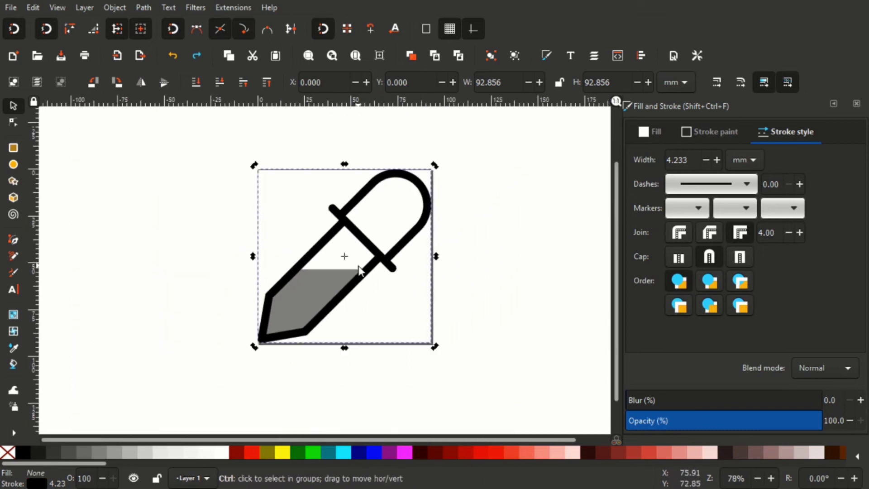
pyautogui.scroll(2, 345, 254)
pyautogui.moveTo(372, 198); pyautogui.dragTo(396, 225)
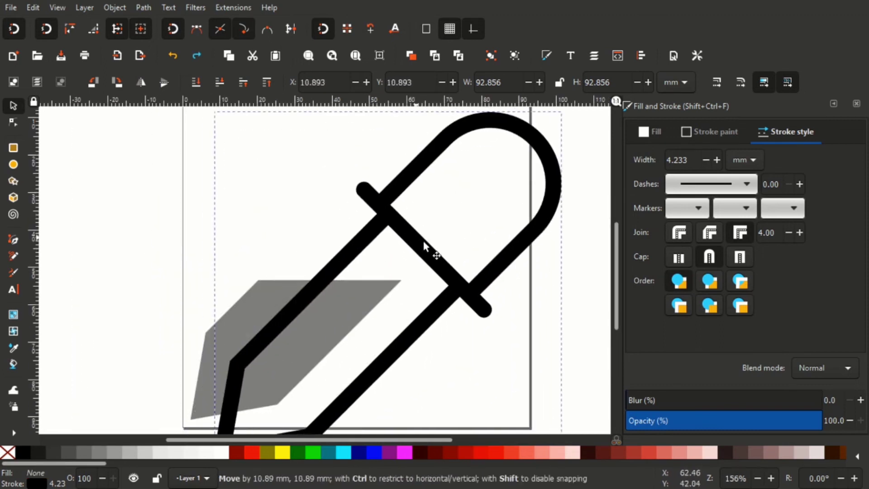
pyautogui.hotkey('ctrl', 'z')
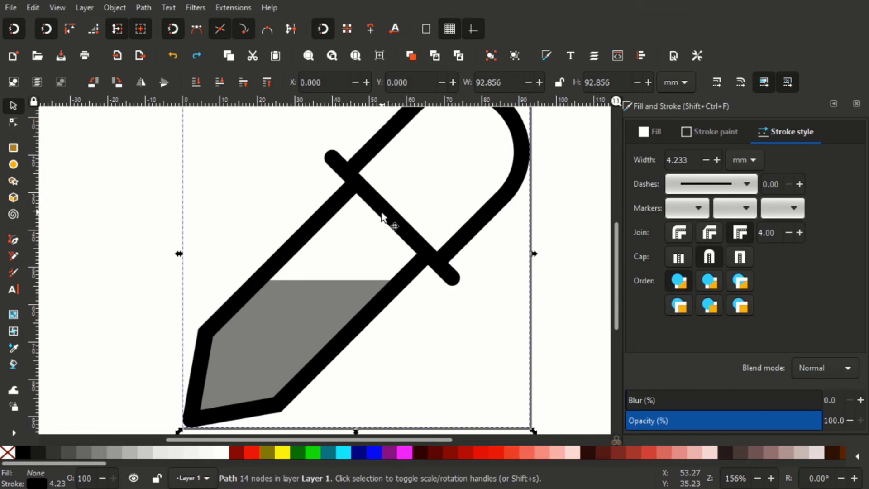
pyautogui.rightClick(381, 209)
pyautogui.click(369, 201)
# Convert the outline's stroke to a filled path and colour both outline and liquid red.
pyautogui.click(143, 8)
pyautogui.click(167, 38)
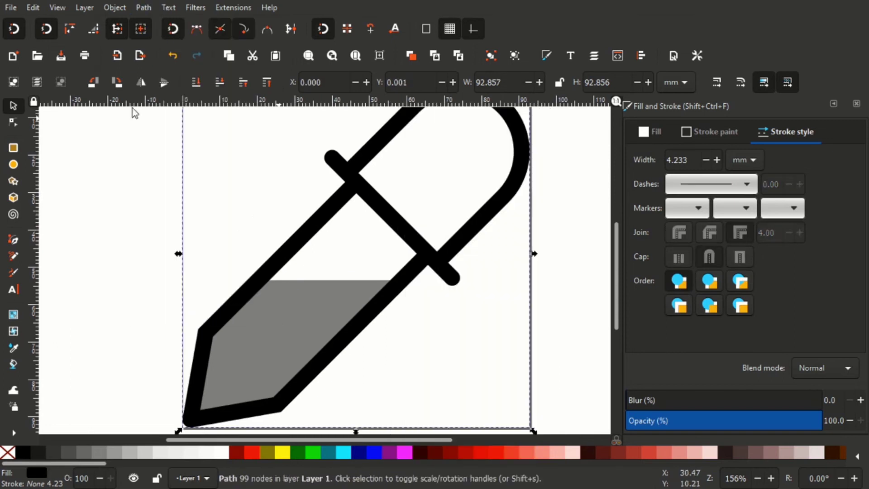
pyautogui.click(485, 455)
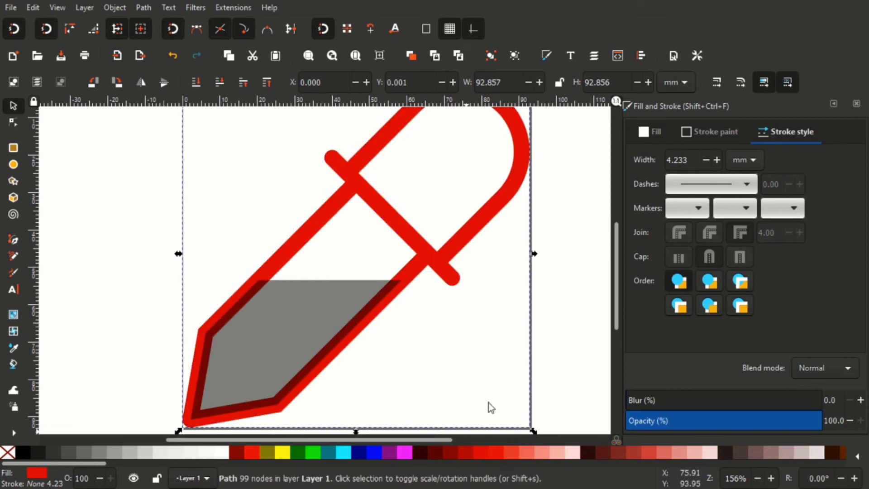
pyautogui.click(388, 221)
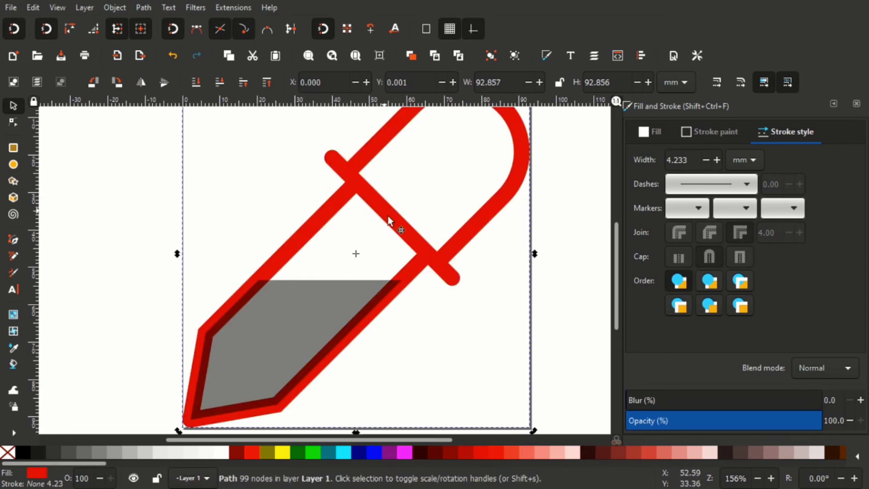
pyautogui.click(347, 304)
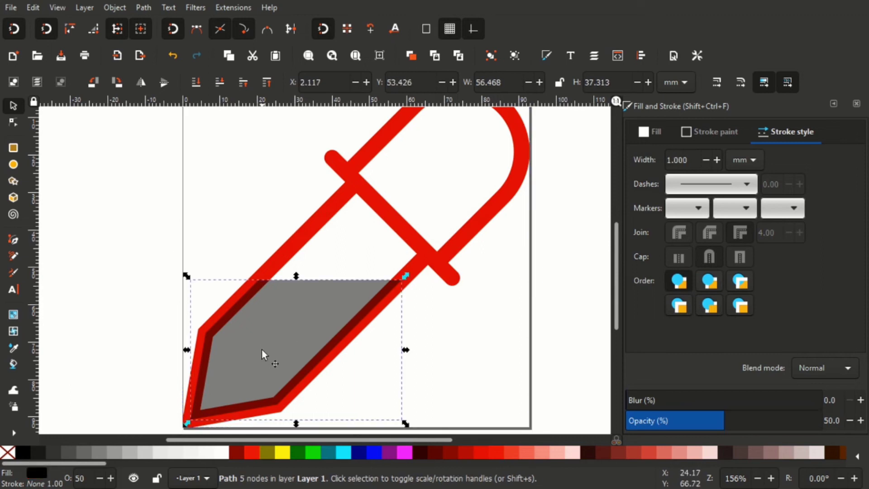
pyautogui.click(511, 452)
pyautogui.click(456, 362)
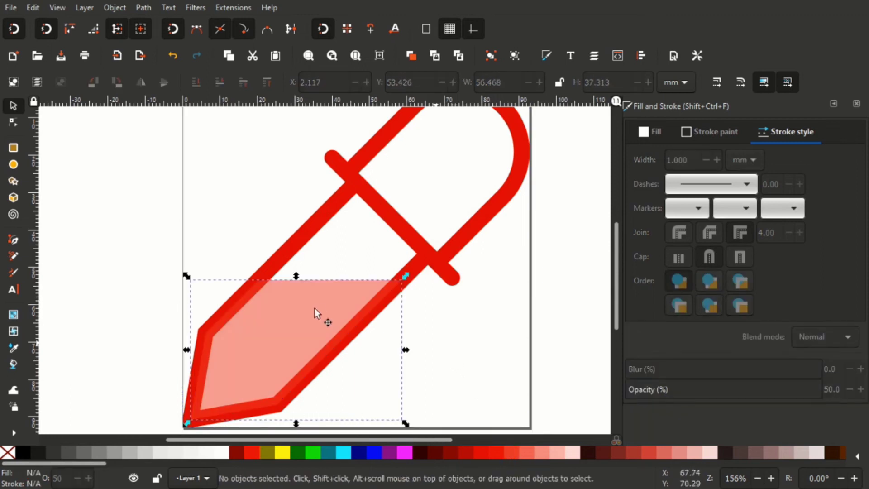
pyautogui.click(306, 310)
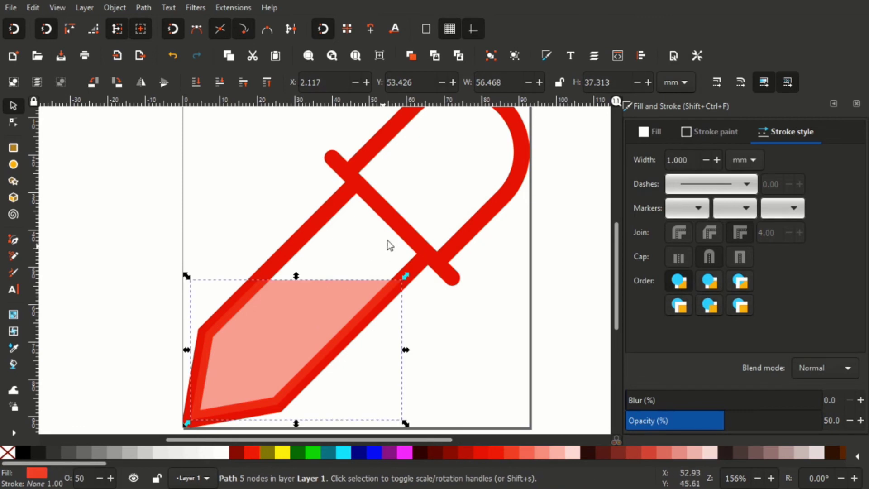
# Raise the red outline above the liquid and group the two together.
pyautogui.click(395, 223)
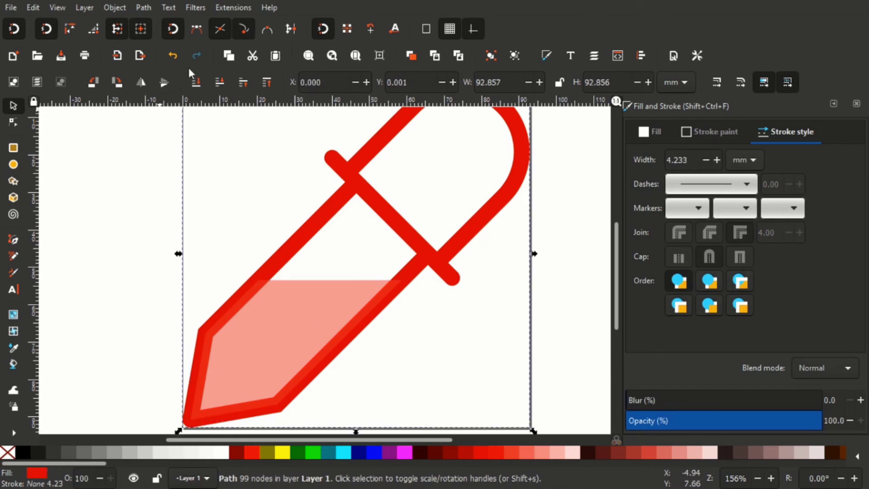
pyautogui.click(267, 81)
pyautogui.click(266, 213)
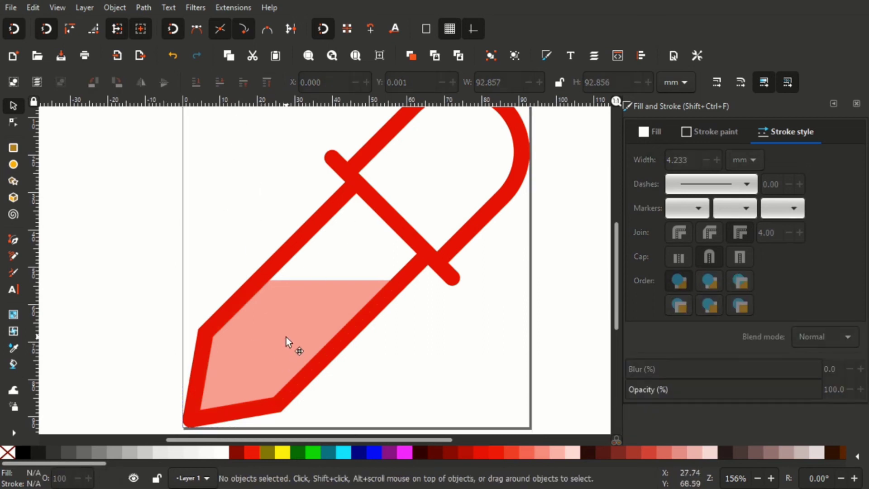
pyautogui.click(286, 338)
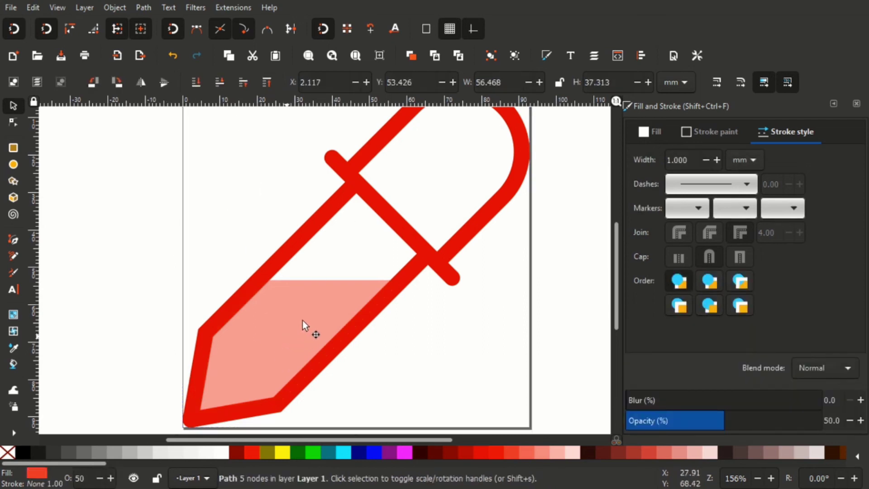
pyautogui.keyDown('shift'); pyautogui.click(330, 220); pyautogui.keyUp('shift')
pyautogui.click(490, 55)
pyautogui.click(460, 322)
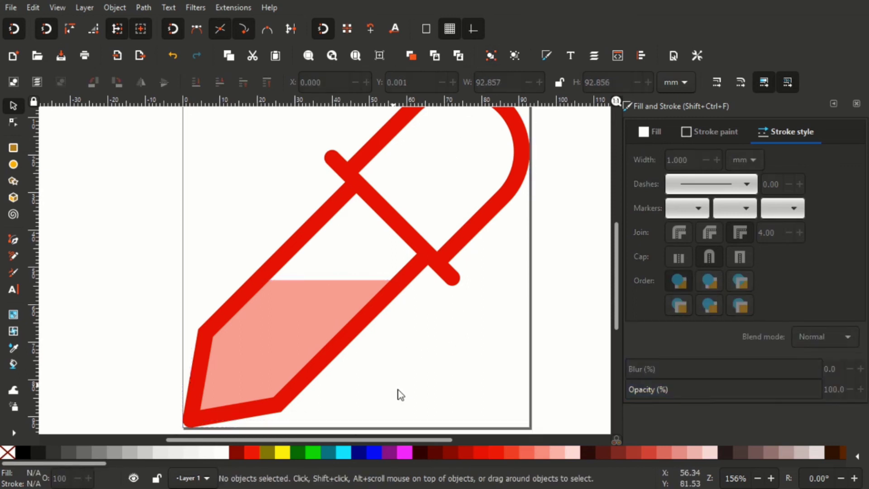
# Test-recolour the icon group blue, teal-grey, near-black and green.
pyautogui.click(387, 298)
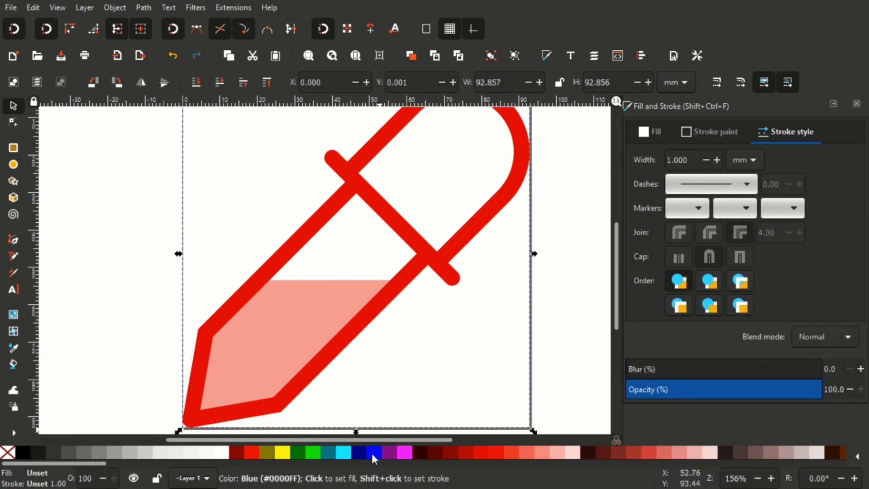
pyautogui.click(372, 453)
pyautogui.scroll(-5, 430, 452)
pyautogui.scroll(-5, 430, 452)
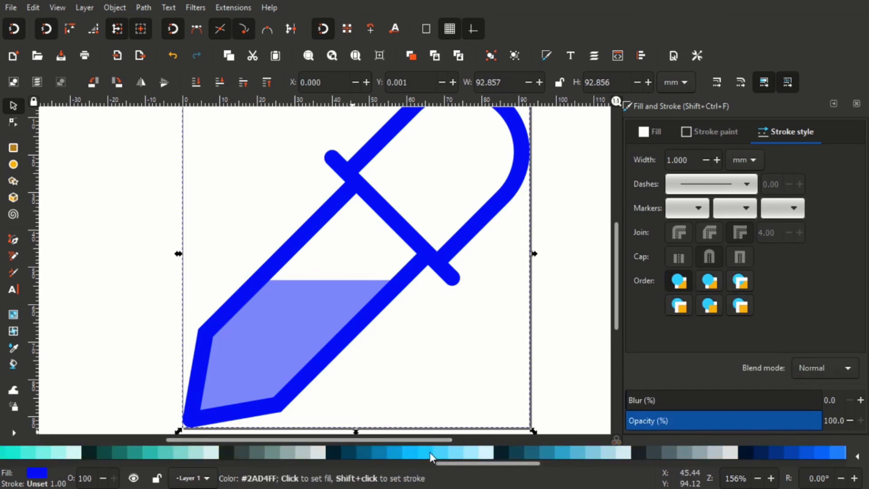
pyautogui.click(258, 452)
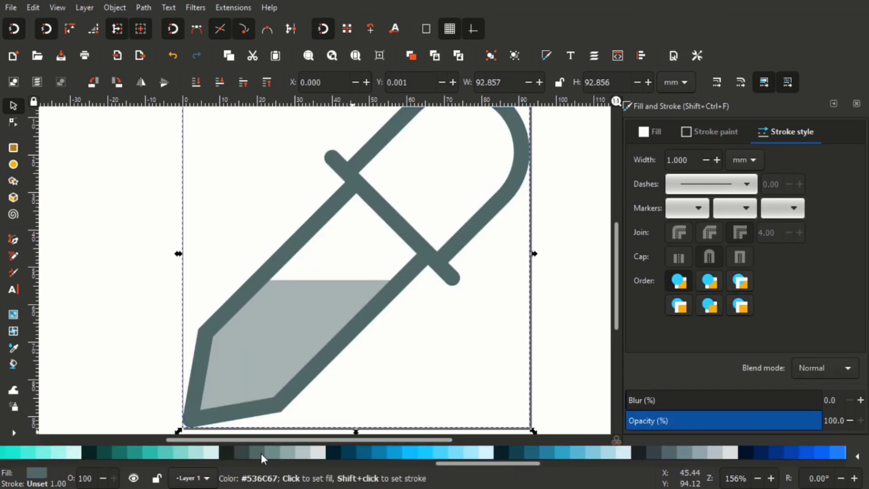
pyautogui.scroll(-5, 261, 452)
pyautogui.click(272, 453)
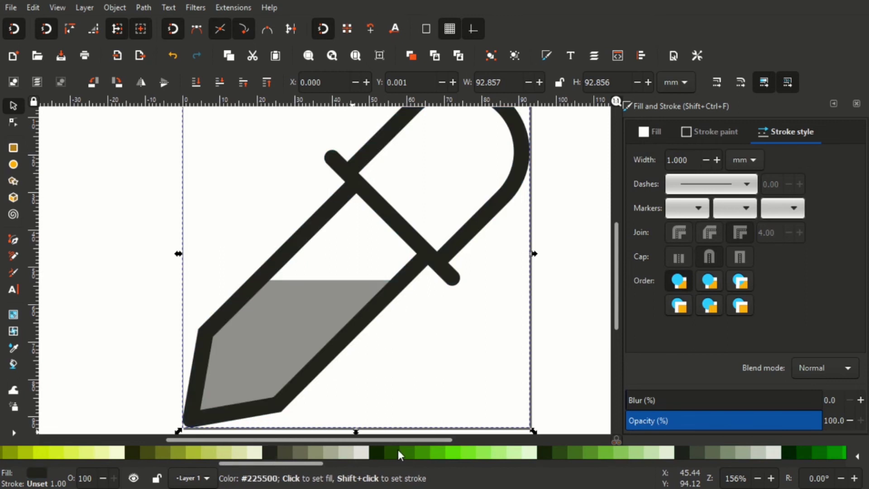
pyautogui.click(415, 452)
# Try darker green, grey-brown, teal and navy, ending on bright blue.
pyautogui.scroll(-5, 449, 449)
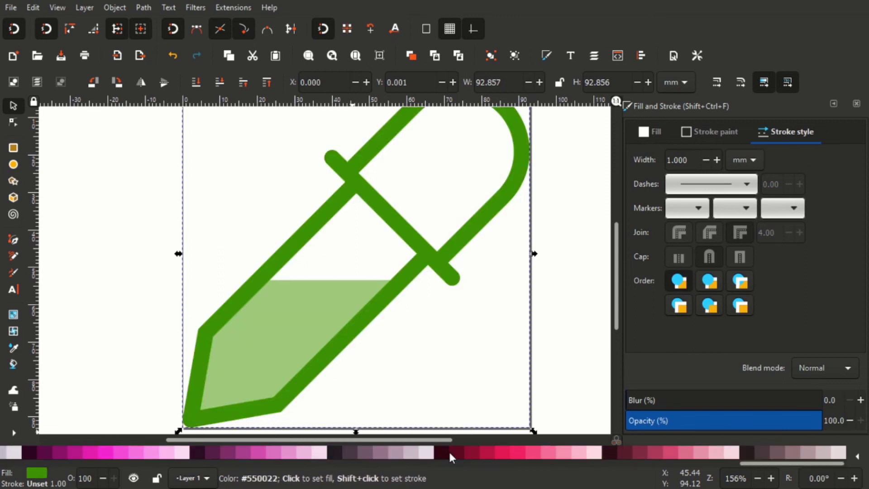
pyautogui.keyDown('ctrl'); pyautogui.scroll(-3, 371, 295); pyautogui.keyUp('ctrl')
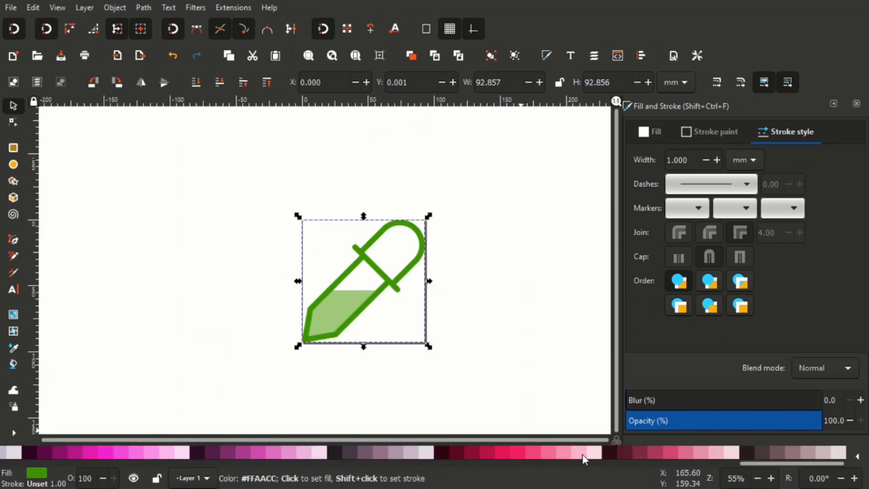
pyautogui.scroll(5, 582, 455)
pyautogui.click(580, 451)
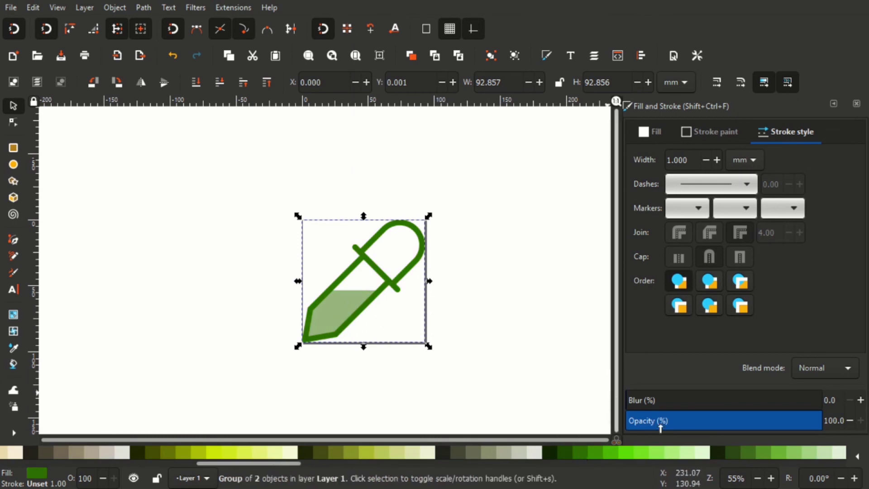
pyautogui.scroll(-5, 650, 450)
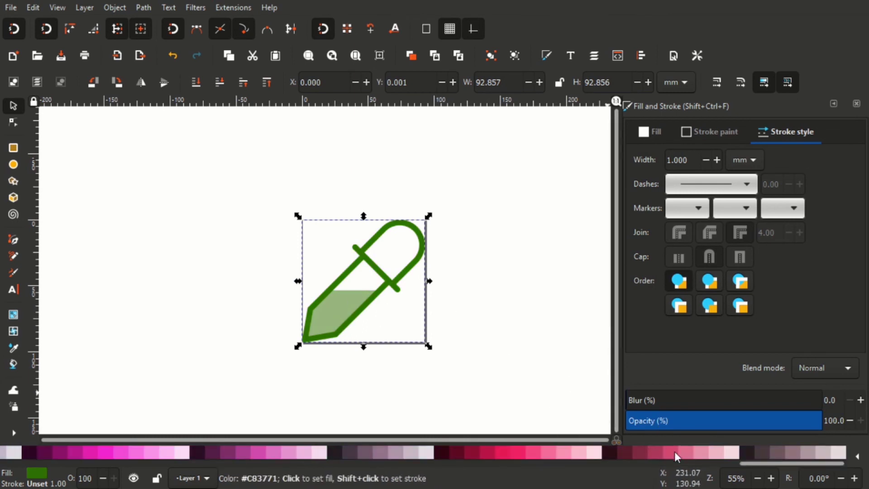
pyautogui.click(760, 451)
pyautogui.scroll(5, 349, 451)
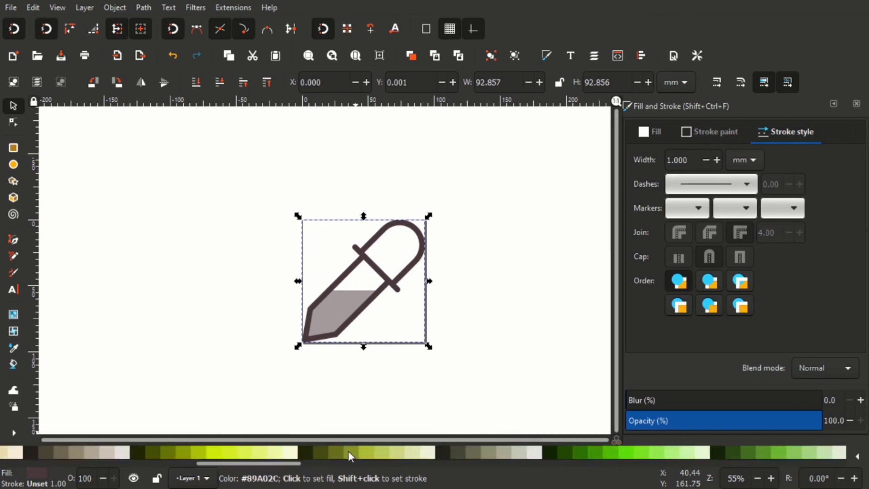
pyautogui.scroll(3, 348, 451)
pyautogui.click(329, 451)
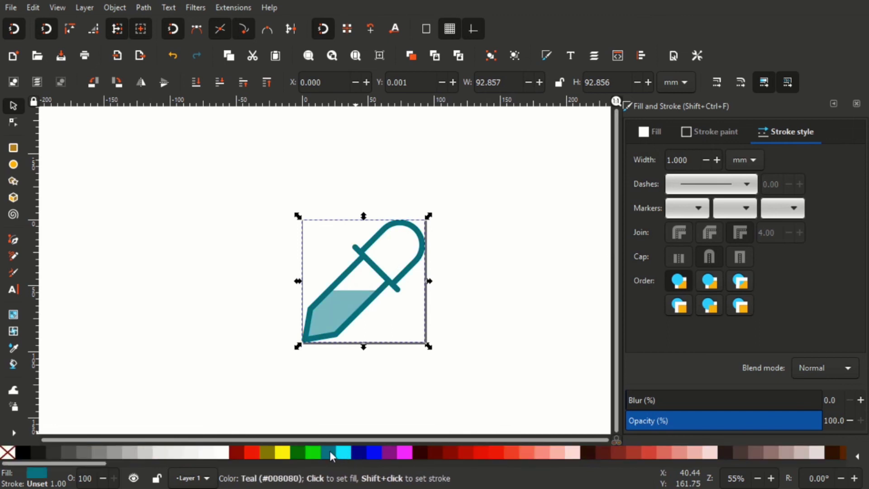
pyautogui.click(361, 451)
pyautogui.click(374, 451)
# Ungroup the icon and set the light-blue liquid shape's opacity to 60.
pyautogui.click(248, 313)
pyautogui.keyDown('ctrl'); pyautogui.scroll(5, 348, 321); pyautogui.keyUp('ctrl')
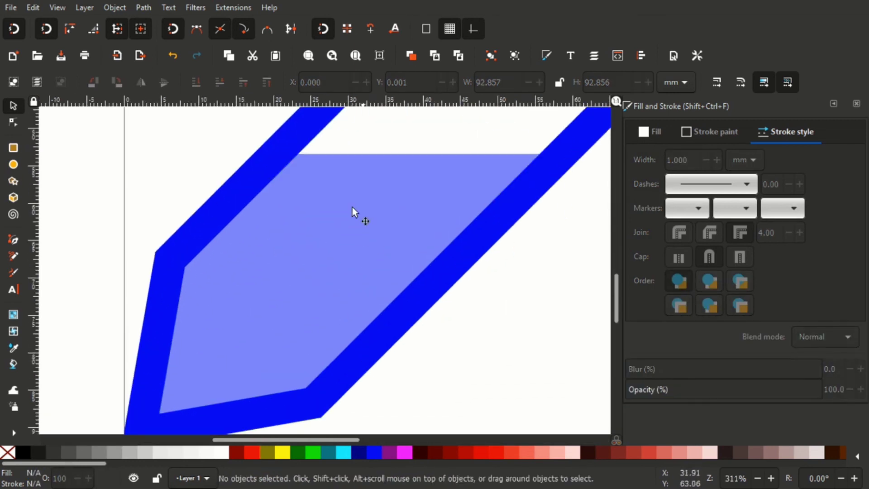
pyautogui.click(327, 252)
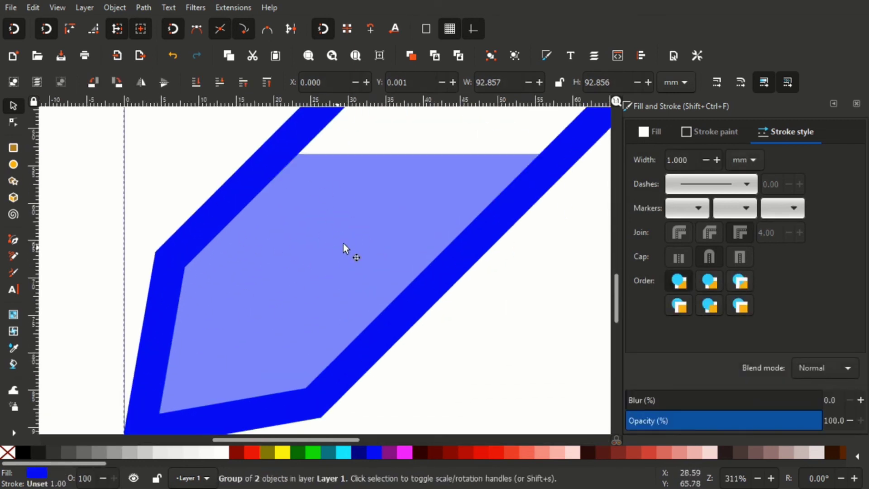
pyautogui.hotkey('ctrl', 'shift', 'g')
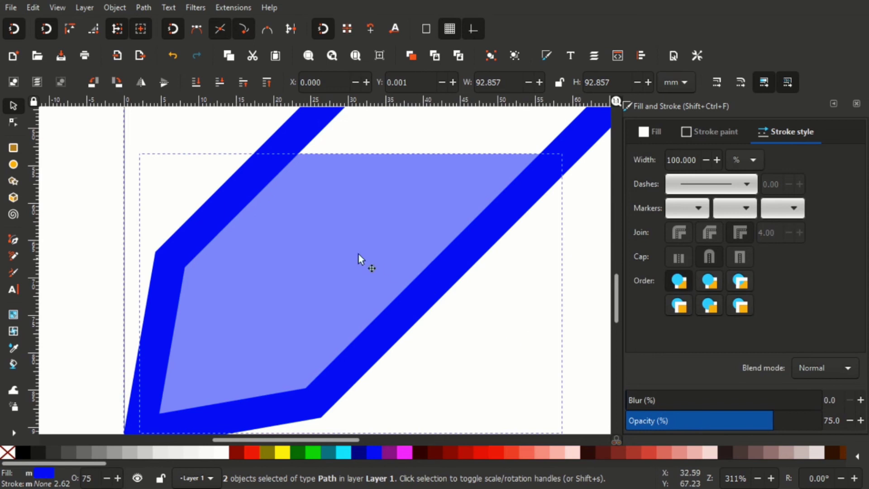
pyautogui.click(103, 176)
pyautogui.click(355, 248)
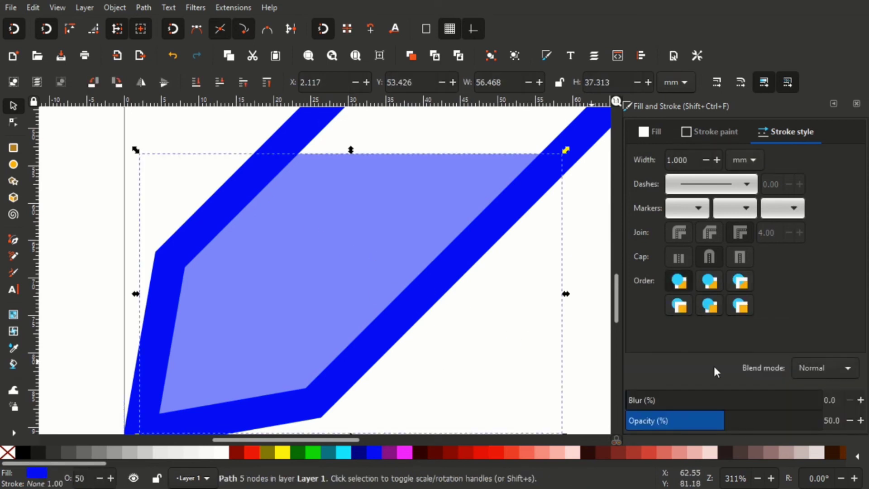
pyautogui.moveTo(735, 421); pyautogui.dragTo(721, 430)
pyautogui.write('60')
pyautogui.press('Return')
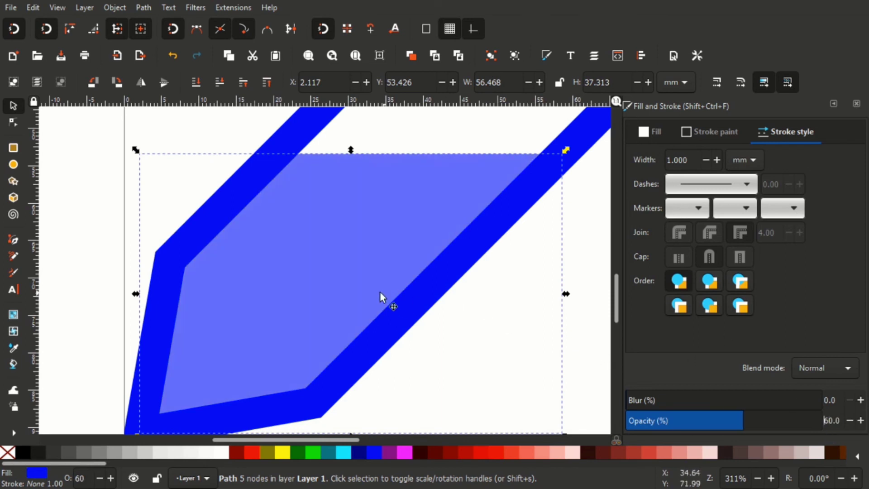
# Rubber-band select the outline and liquid paths and regroup them.
pyautogui.keyDown('ctrl'); pyautogui.scroll(-3, 380, 293); pyautogui.keyUp('ctrl')
pyautogui.click(319, 189)
pyautogui.keyDown('ctrl'); pyautogui.scroll(-2, 308, 195); pyautogui.keyUp('ctrl')
pyautogui.moveTo(260, 132)
pyautogui.mouseDown()
pyautogui.moveTo(454, 286)
pyautogui.moveTo(441, 285)
pyautogui.mouseUp()
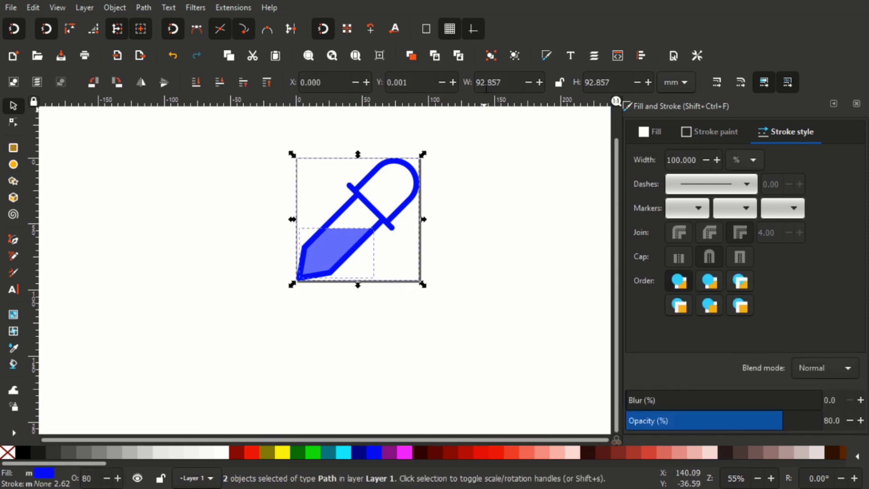
pyautogui.click(489, 57)
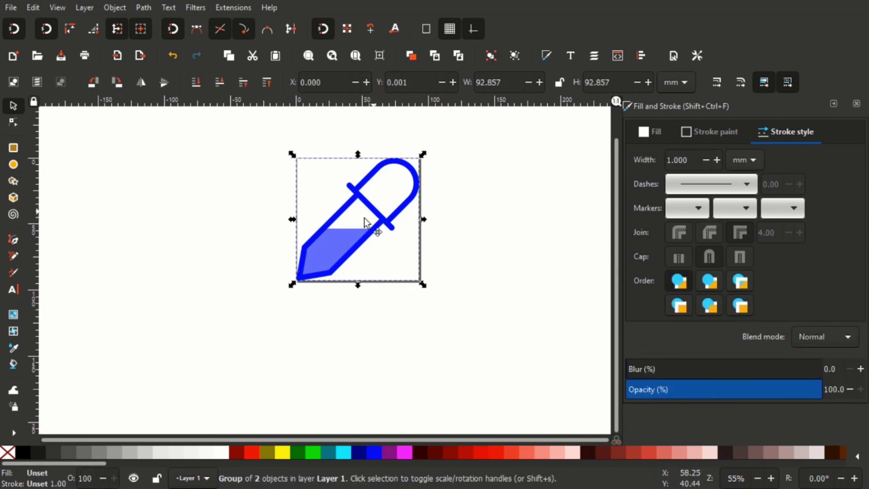
pyautogui.moveTo(365, 220); pyautogui.dragTo(161, 232)
pyautogui.hscroll(-10, 541, 254)
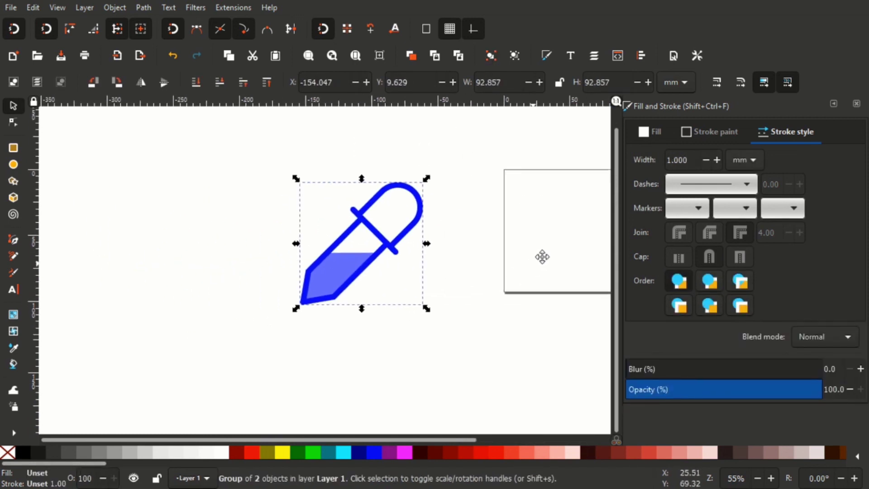
pyautogui.moveTo(402, 245)
pyautogui.mouseDown()
pyautogui.moveTo(338, 257)
pyautogui.moveTo(259, 250)
pyautogui.mouseUp()
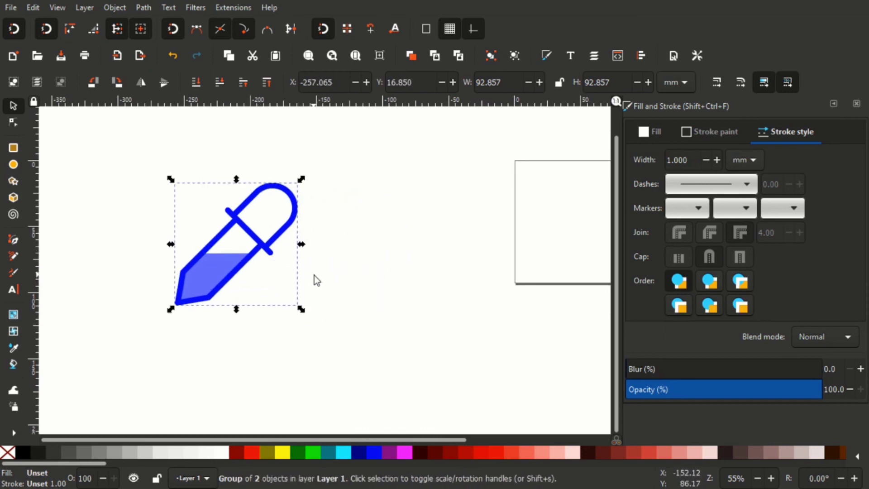
pyautogui.hotkey('ctrl', 'z')
pyautogui.hotkey('ctrl', 'z')
pyautogui.scroll(-2, 210, 302)
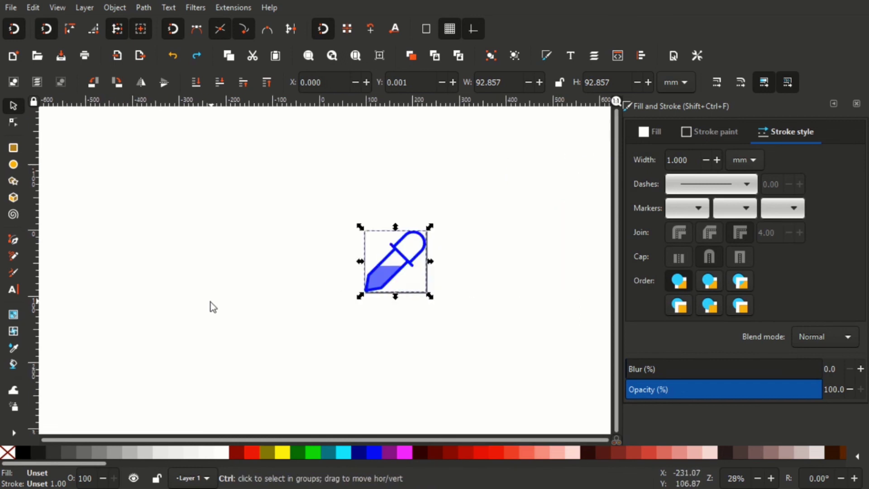
pyautogui.scroll(3, 380, 282)
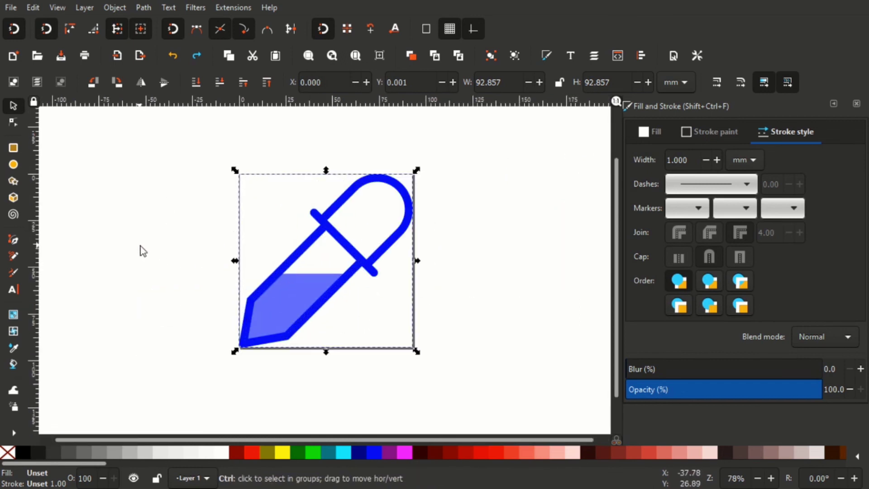
# Save a copy to the Desktop as the Inkscape SVG 'duotone icon sample 1'.
pyautogui.click(11, 7)
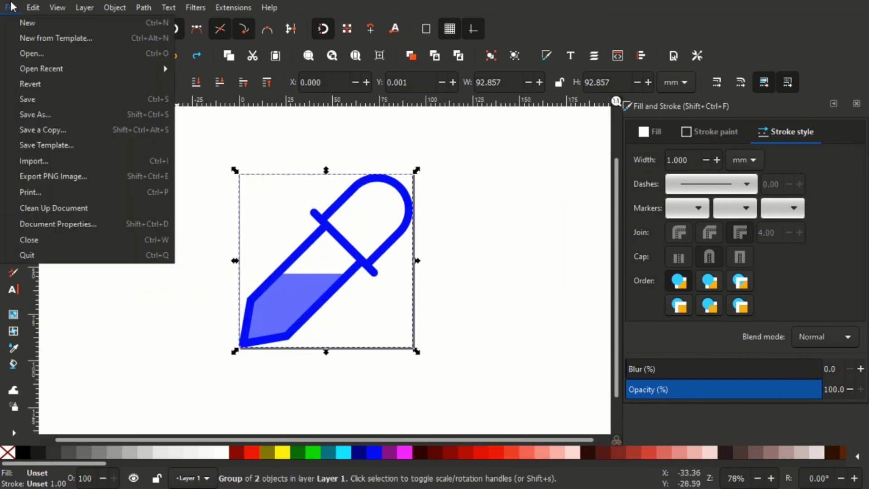
pyautogui.click(54, 129)
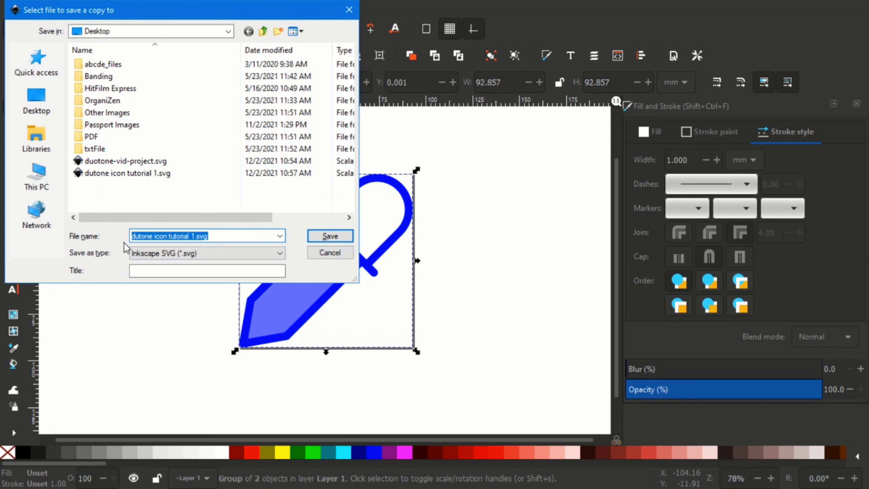
pyautogui.write('do')
pyautogui.press('BackSpace')
pyautogui.write('uo')
pyautogui.write(' ic')
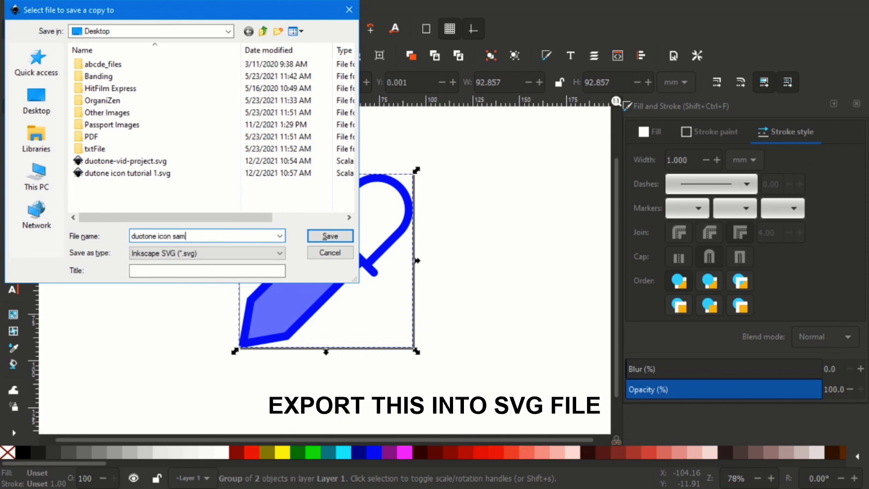
pyautogui.write('ple 1')
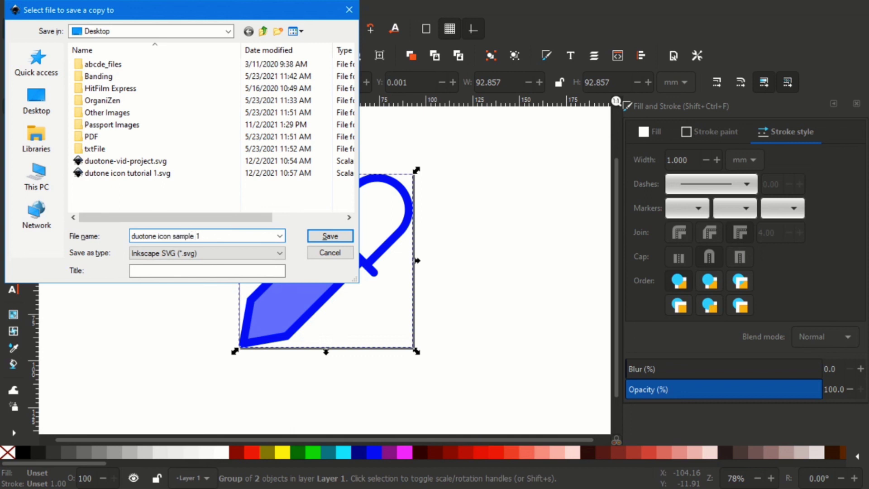
pyautogui.press('Return')
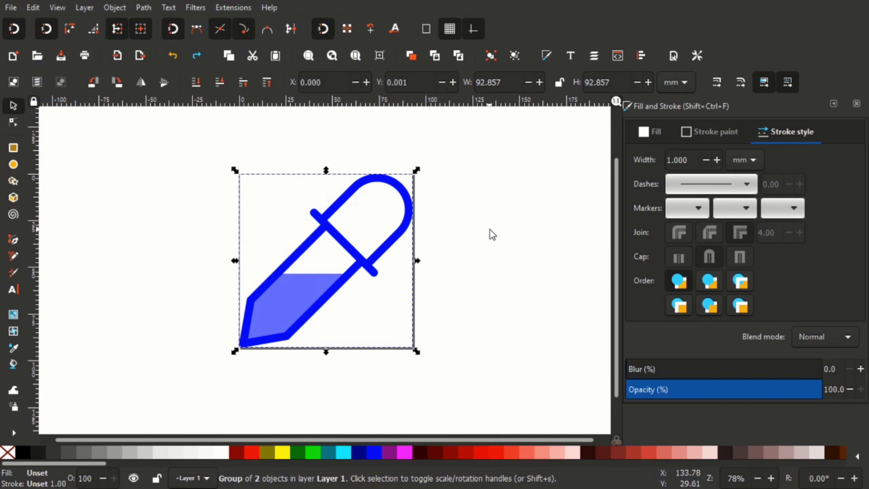
# Apply the black swatch to the eyedropper group for a black outline and grey liquid, then deselect.
pyautogui.click(545, 289)
pyautogui.click(379, 278)
pyautogui.click(24, 449)
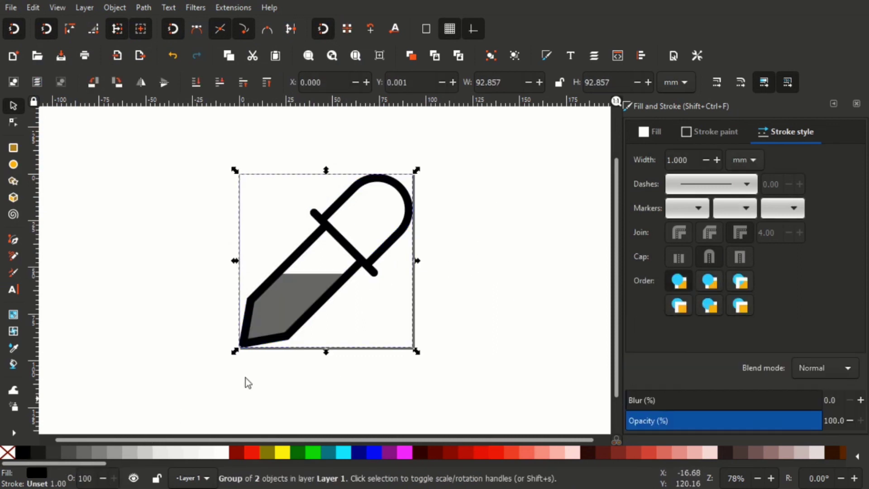
pyautogui.click(449, 315)
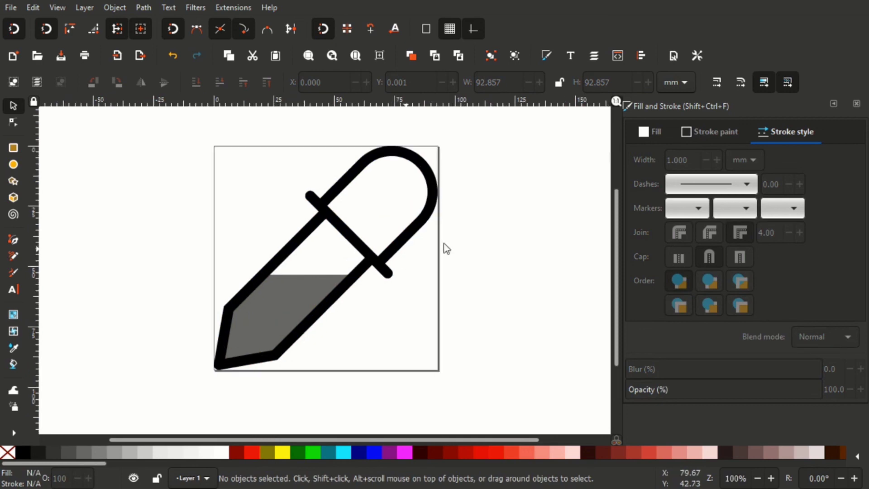